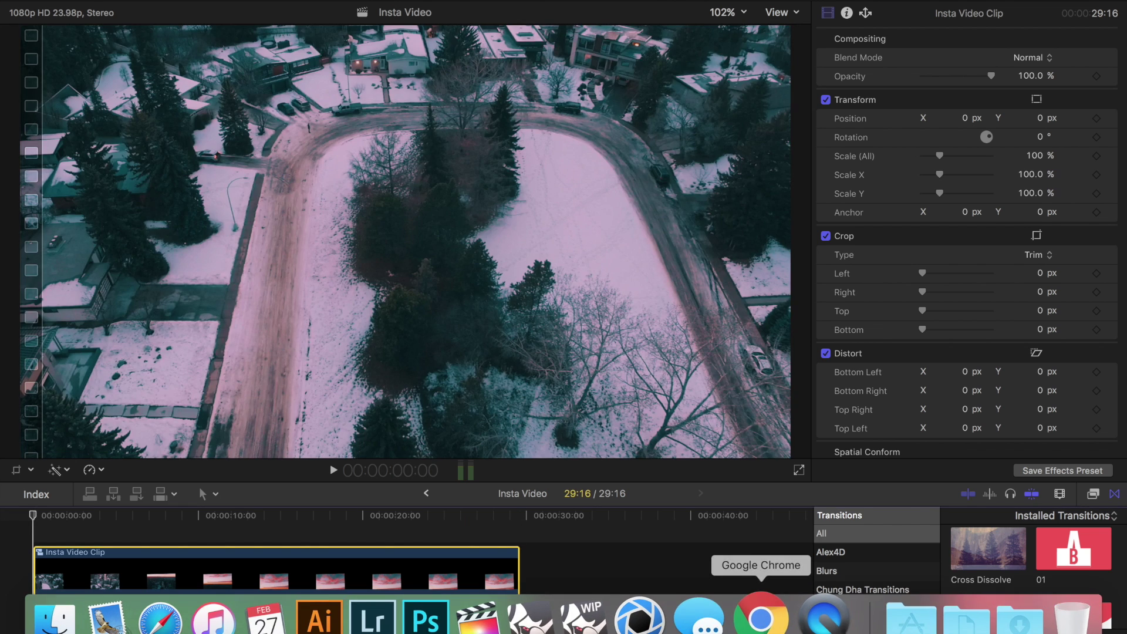
# - Check the YouTube tutorial in the browser, then return to the Final Cut Pro project
pyautogui.click(763, 618)
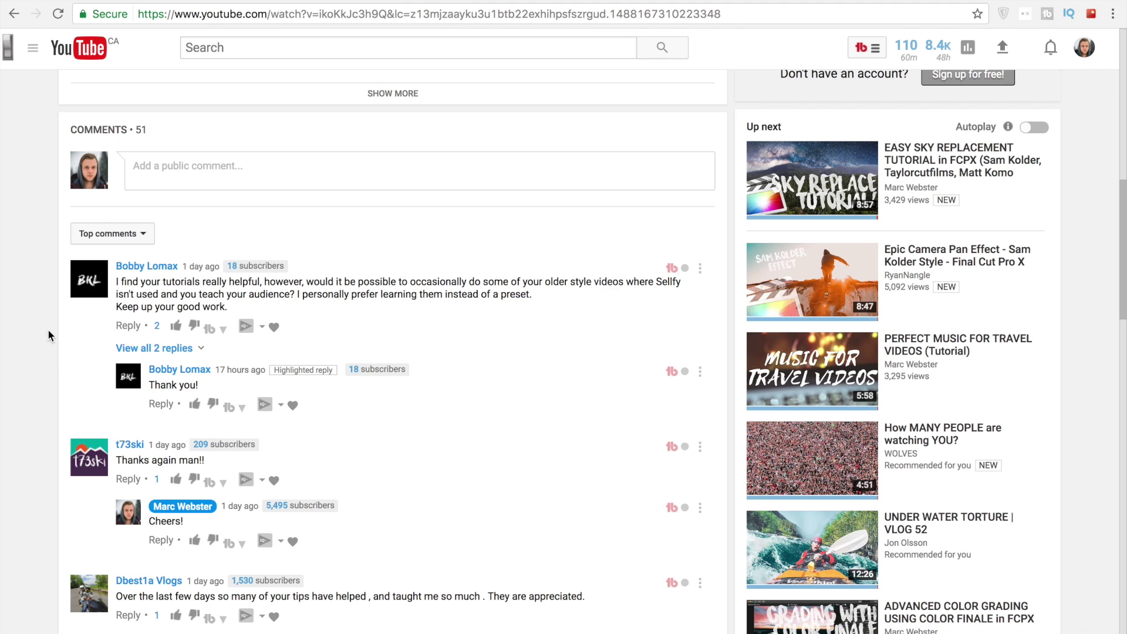
pyautogui.moveTo(320, 619)
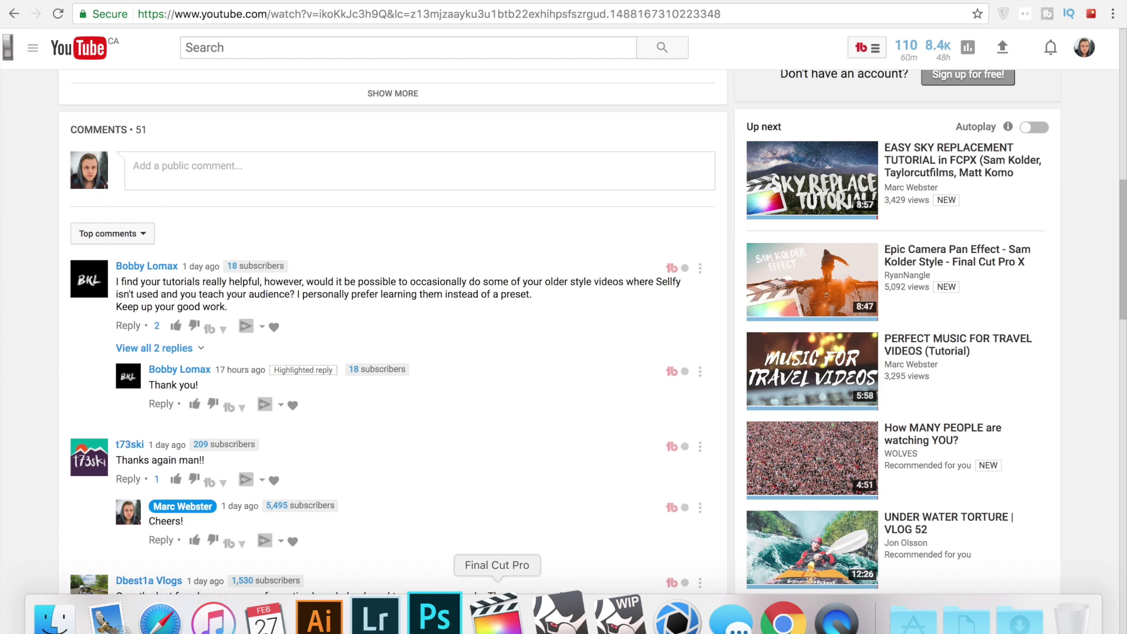
pyautogui.click(498, 616)
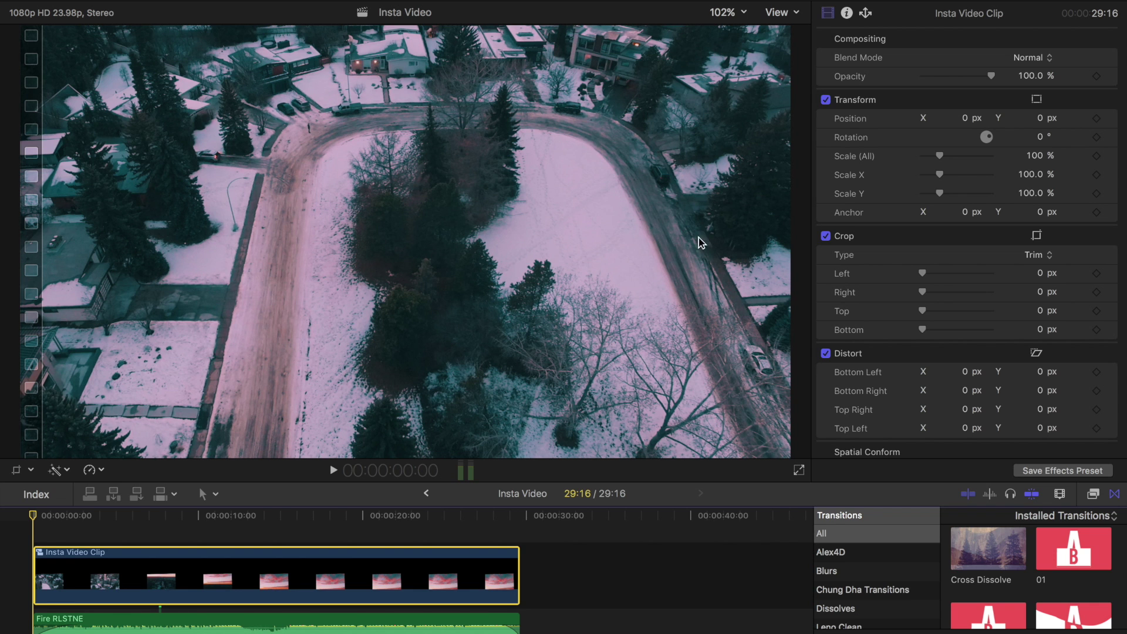
# - Set Crop Top and Bottom to 540 px, blacking out the frame
pyautogui.click(1041, 312)
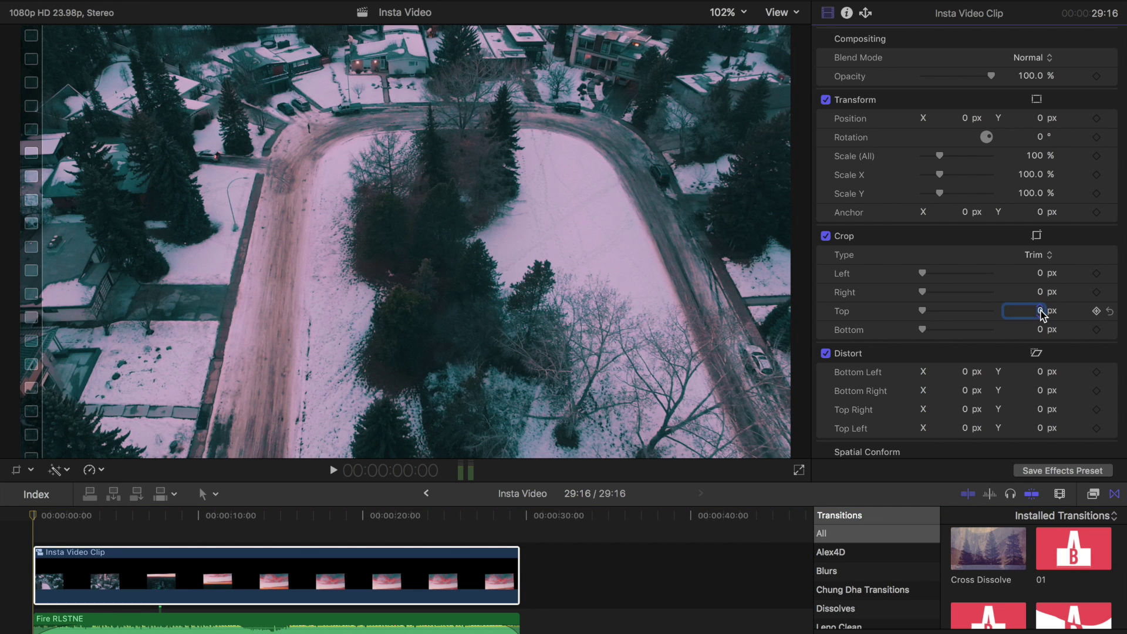
pyautogui.write('540')
pyautogui.press('Tab')
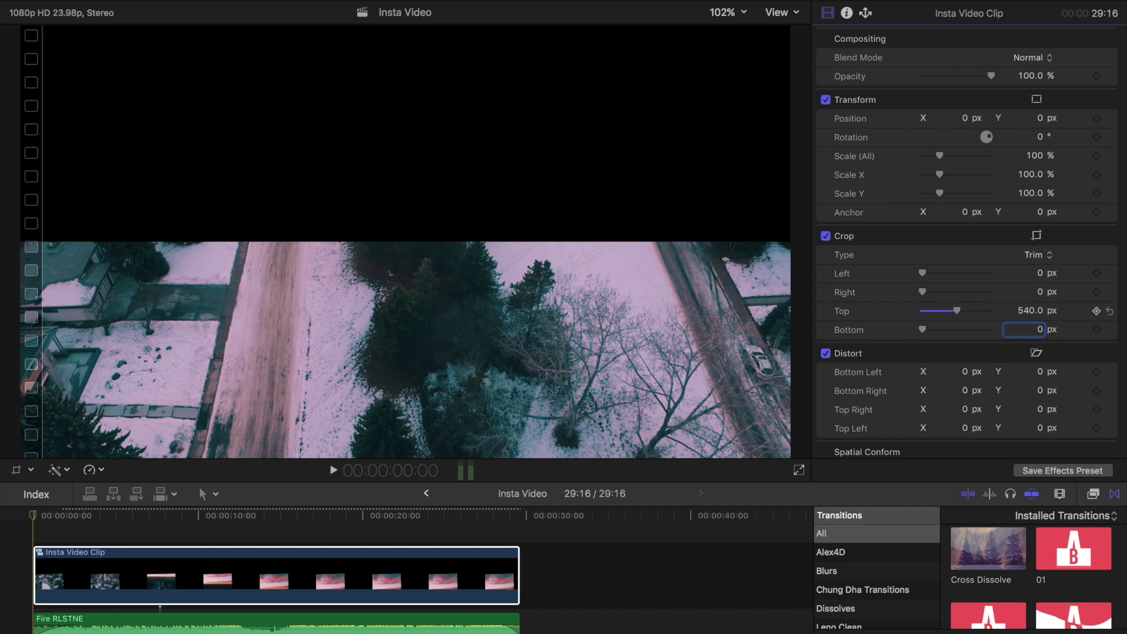
pyautogui.write('540')
pyautogui.press('Return')
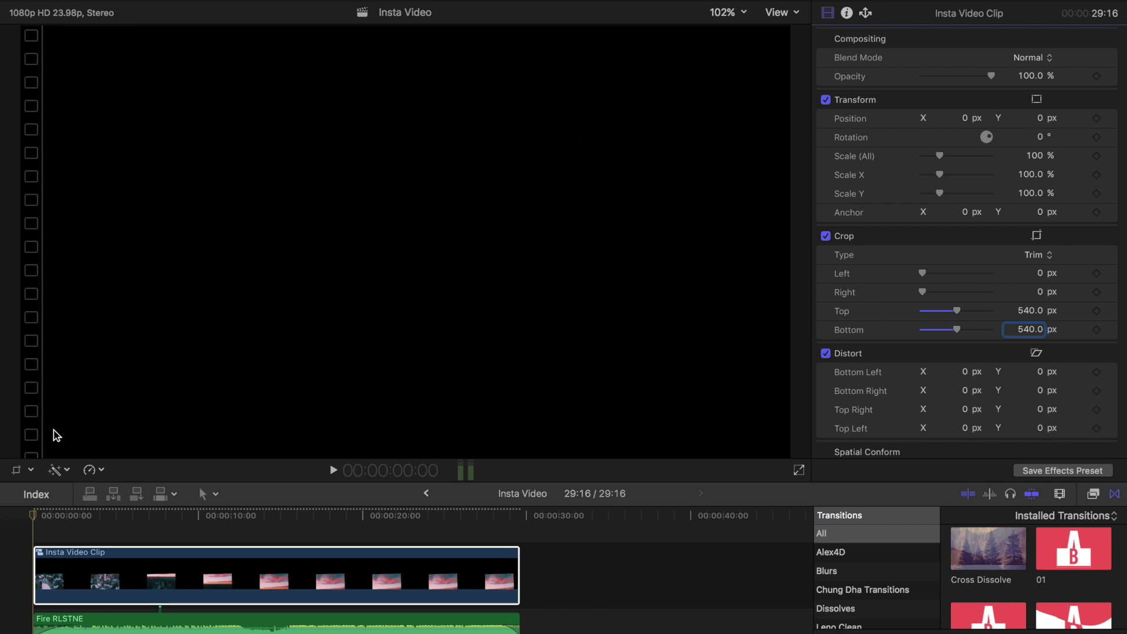
# - At 4:00 in the drone clip, add keyframes for Crop Top and Bottom
pyautogui.click(30, 517)
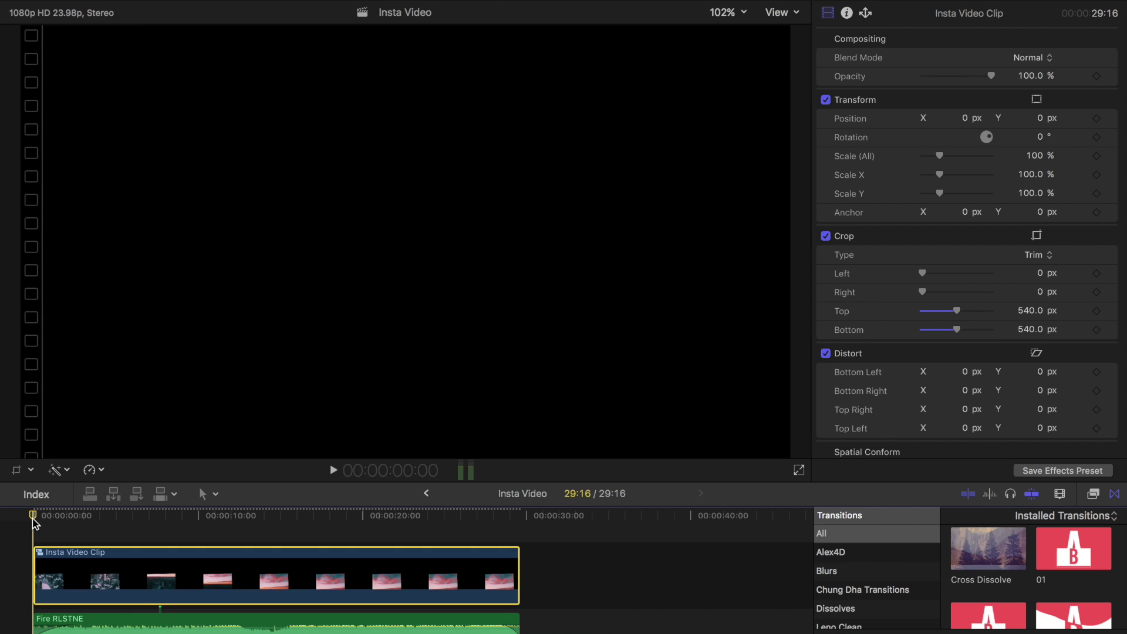
pyautogui.click(33, 521)
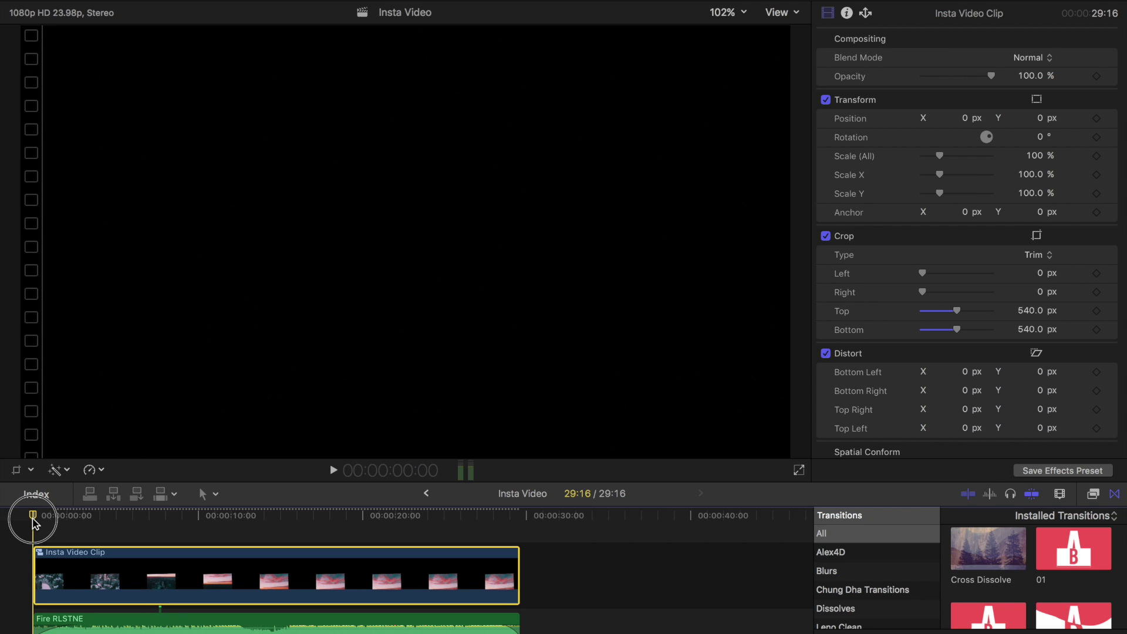
pyautogui.moveTo(33, 522); pyautogui.dragTo(100, 536)
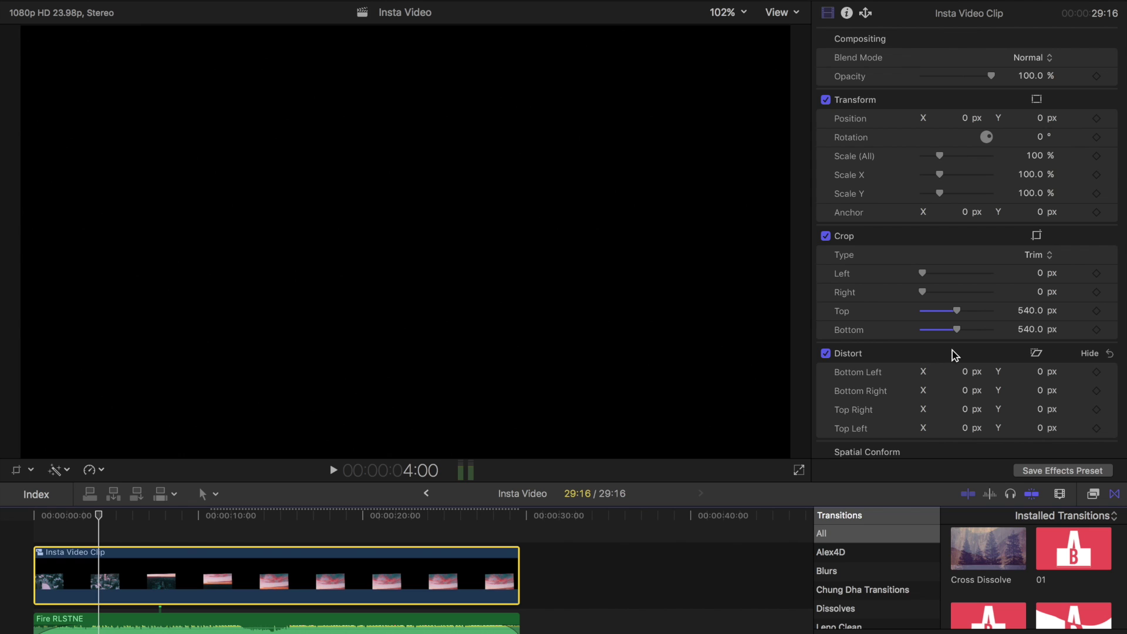
pyautogui.click(1097, 310)
pyautogui.click(1097, 330)
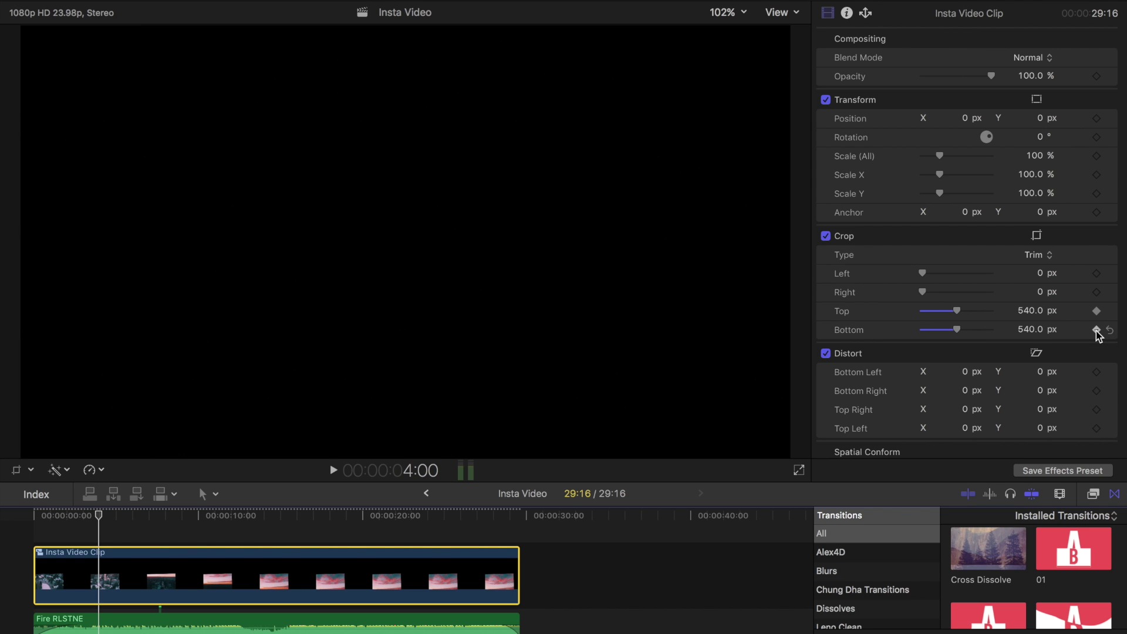
# - Set both crop keyframes at 4:00 to 0 px, then move the playhead back toward the start
pyautogui.click(1032, 311)
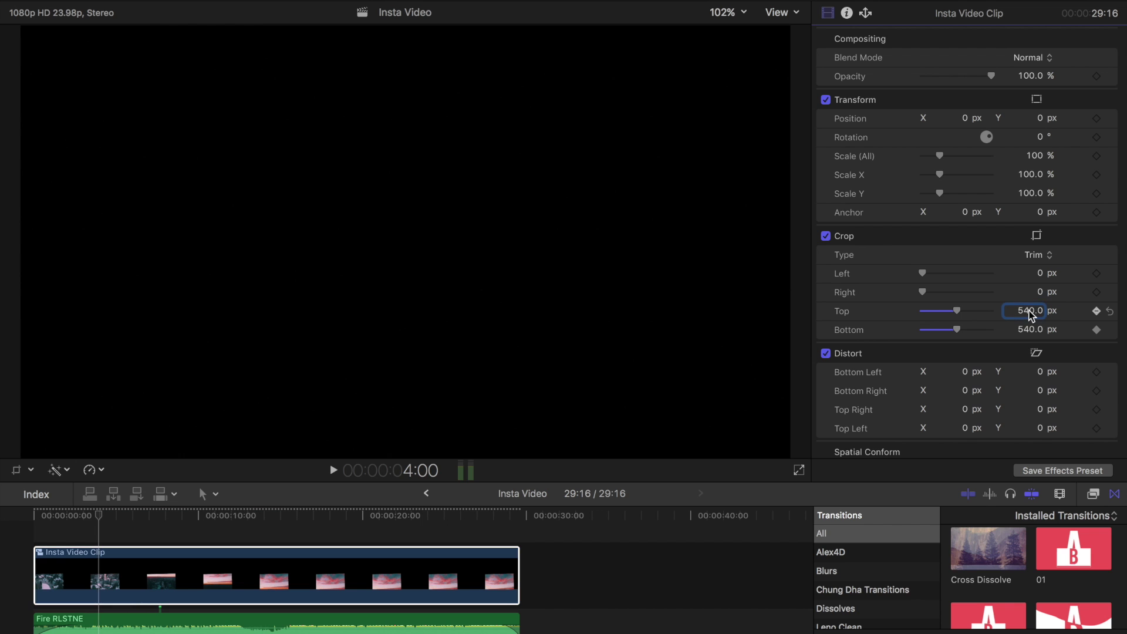
pyautogui.write('0')
pyautogui.press('Return')
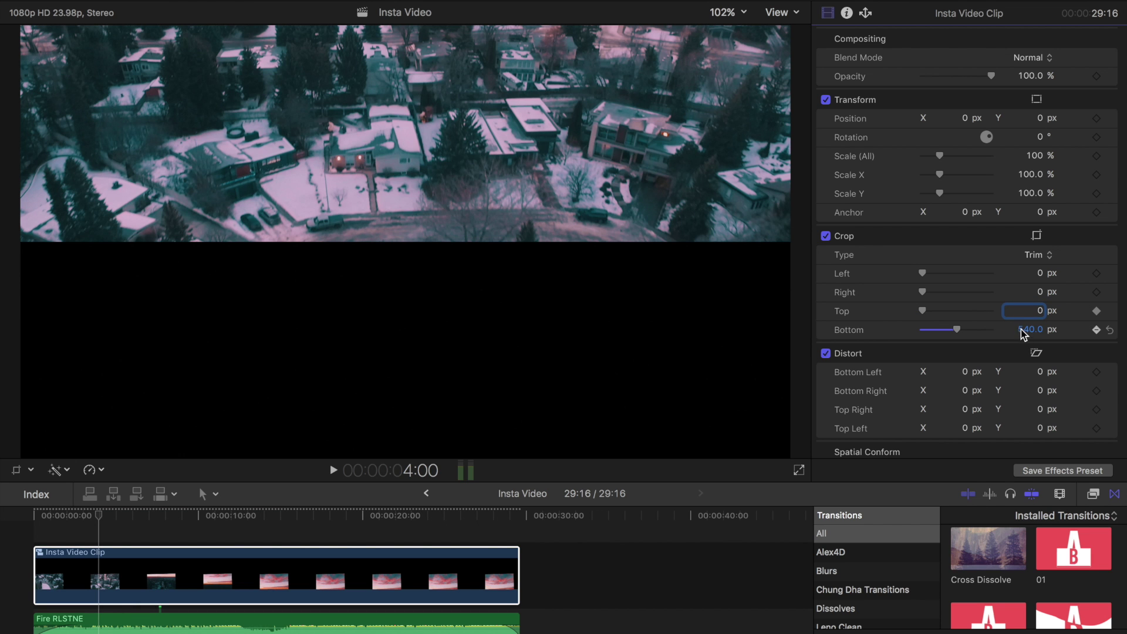
pyautogui.click(1024, 329)
pyautogui.write('0')
pyautogui.press('Return')
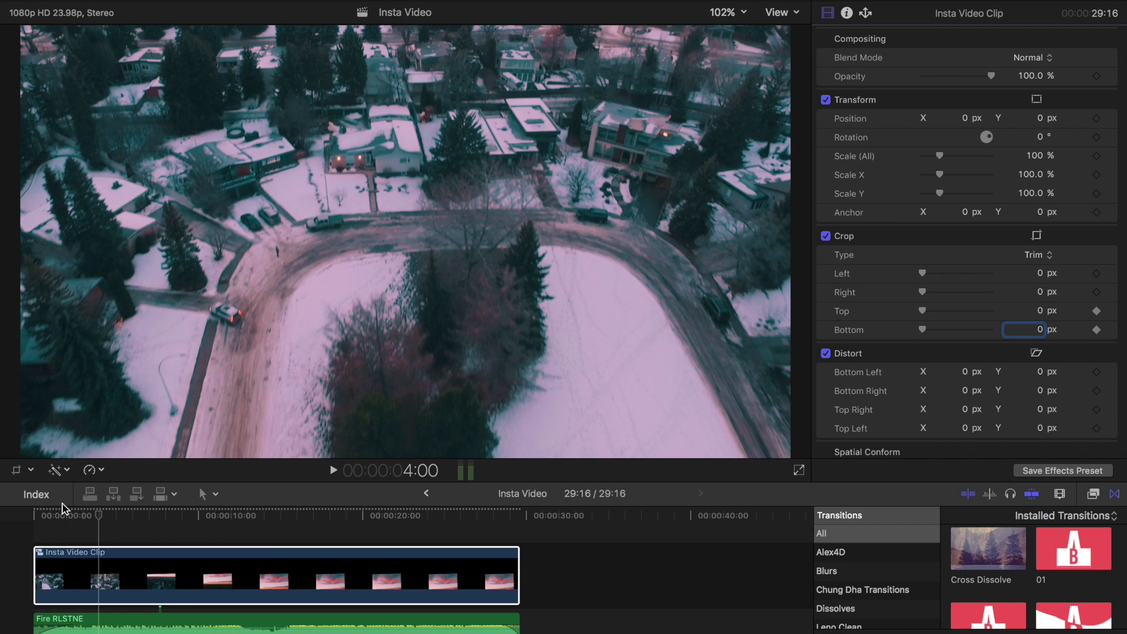
pyautogui.click(90, 515)
pyautogui.moveTo(90, 516); pyautogui.dragTo(36, 519)
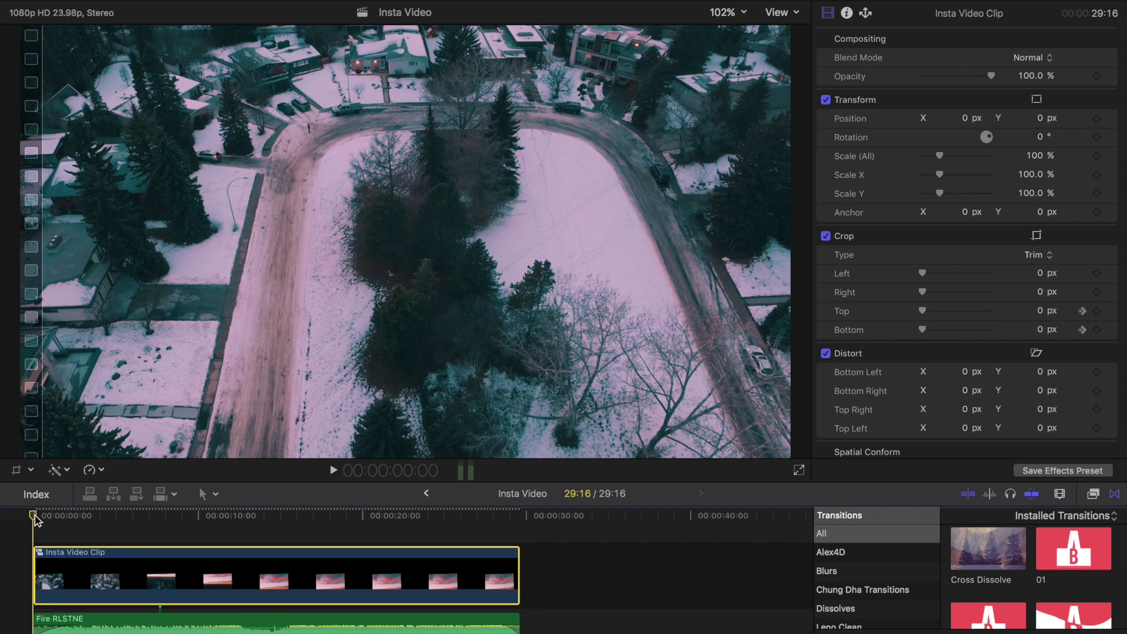
# - At 0:00, add Crop Top and Bottom keyframes set to 540 px
pyautogui.click(1098, 313)
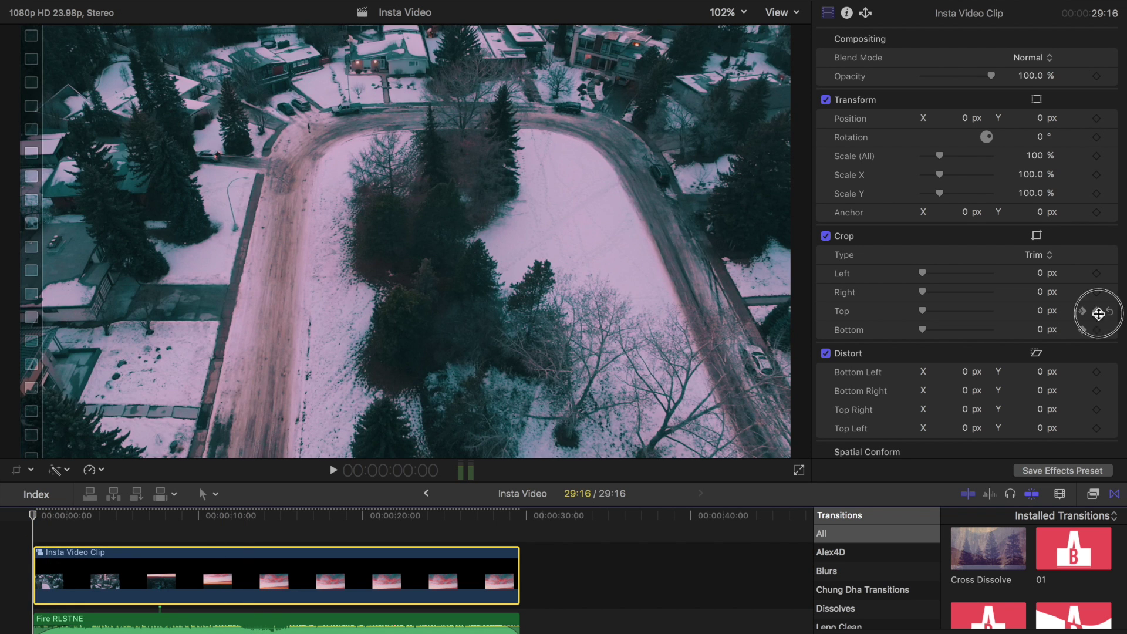
pyautogui.click(1041, 313)
pyautogui.write('540')
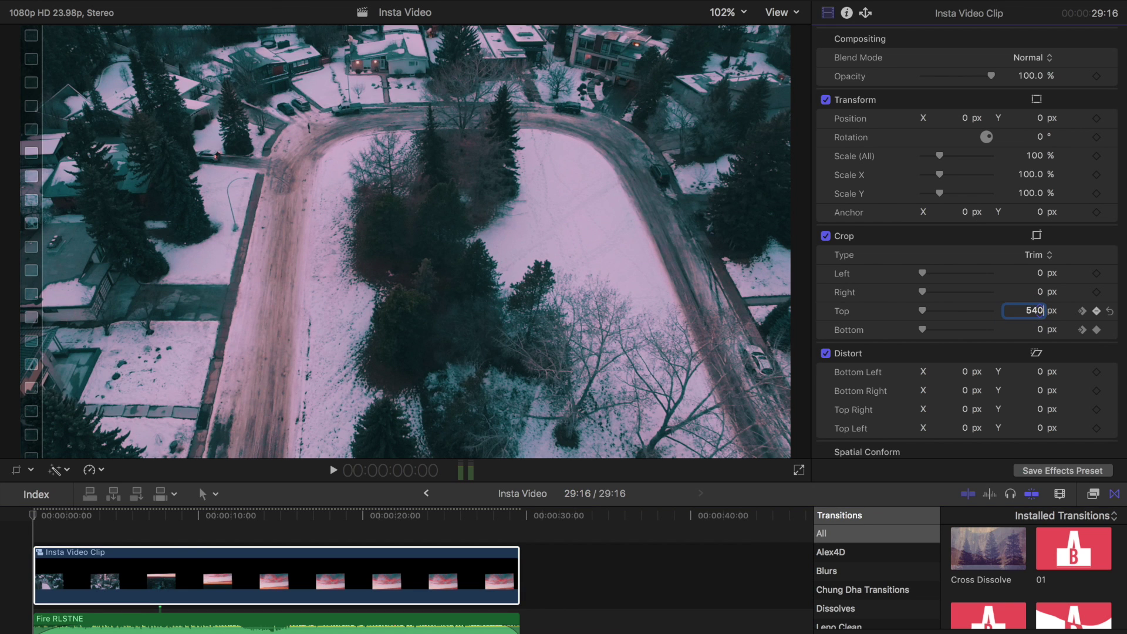
pyautogui.press('Tab')
pyautogui.write('540')
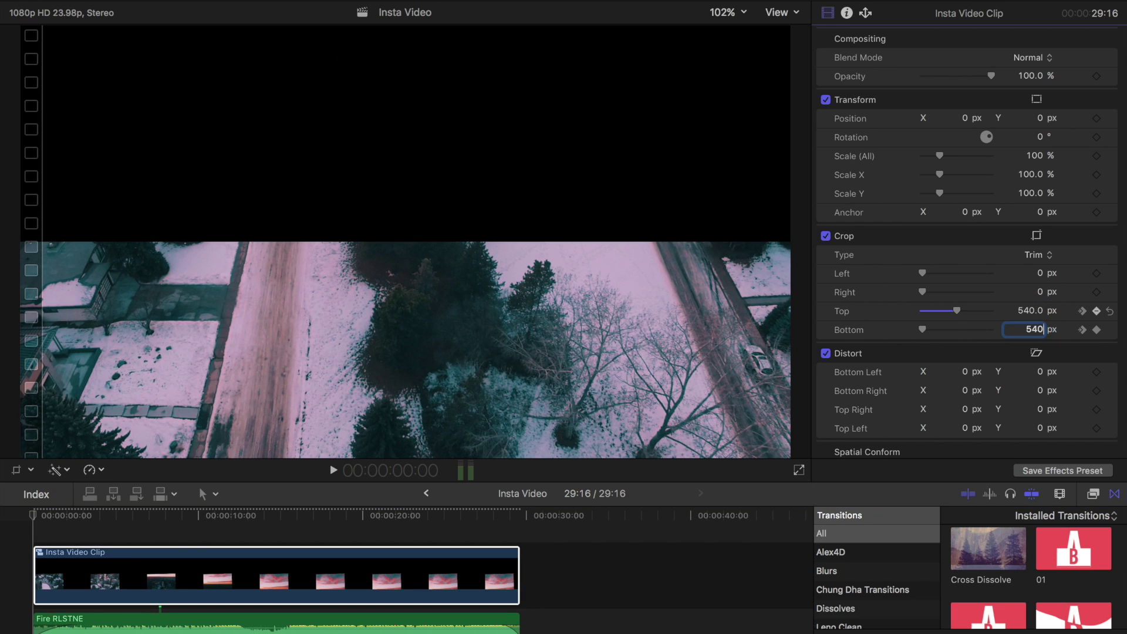
pyautogui.press('Return')
# - Play the clip from the start to watch the crop open from black to full frame
pyautogui.click(35, 517)
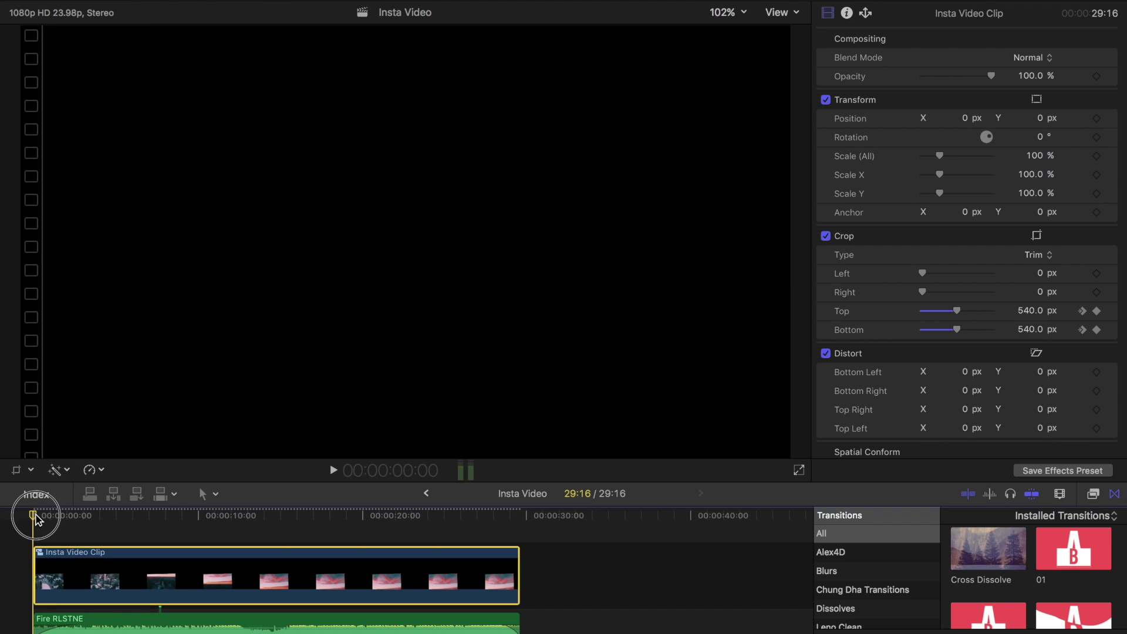
pyautogui.moveTo(38, 519)
pyautogui.mouseDown()
pyautogui.moveTo(126, 503)
pyautogui.moveTo(21, 506)
pyautogui.mouseUp()
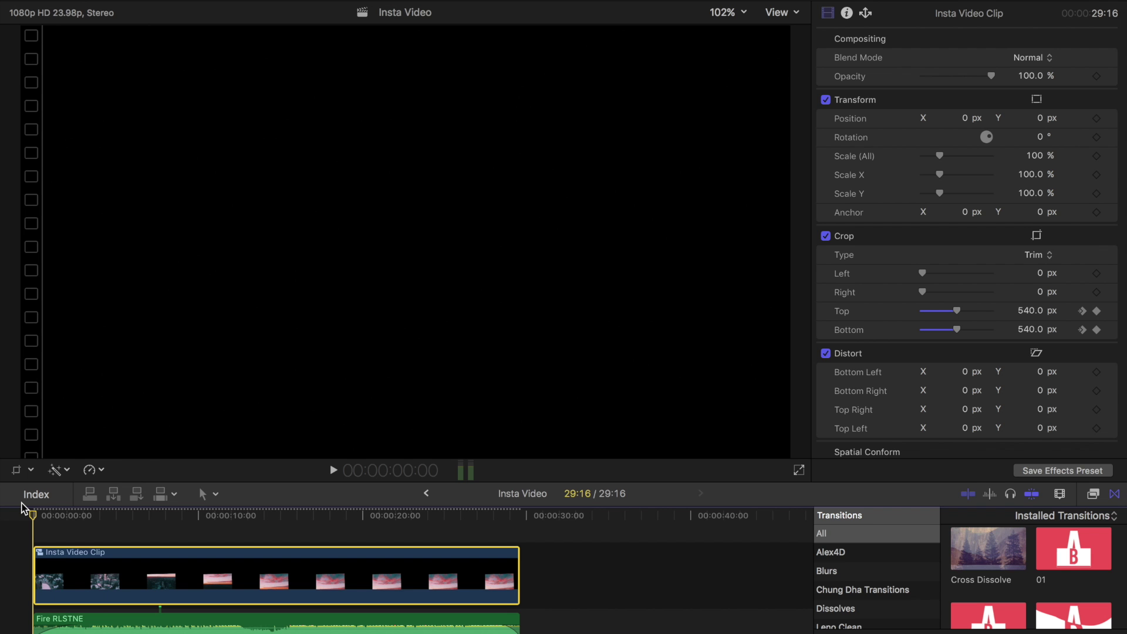
pyautogui.press('space')
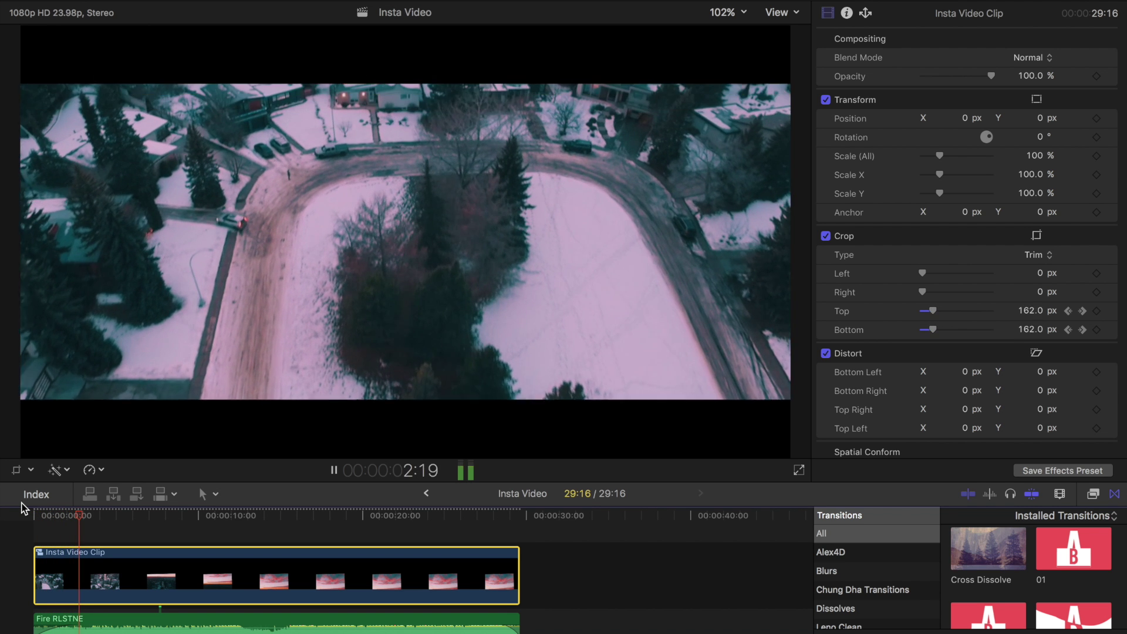
pyautogui.press('space')
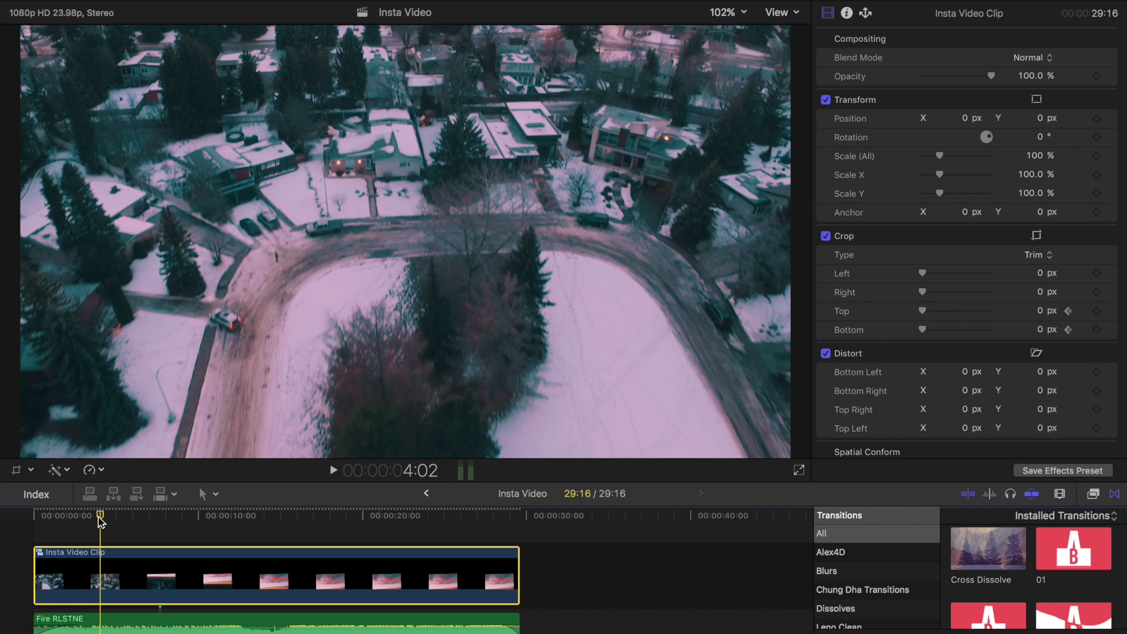
# - Set the 4:00 crop keyframe to 132 px for both top and bottom
pyautogui.moveTo(100, 521); pyautogui.dragTo(88, 521)
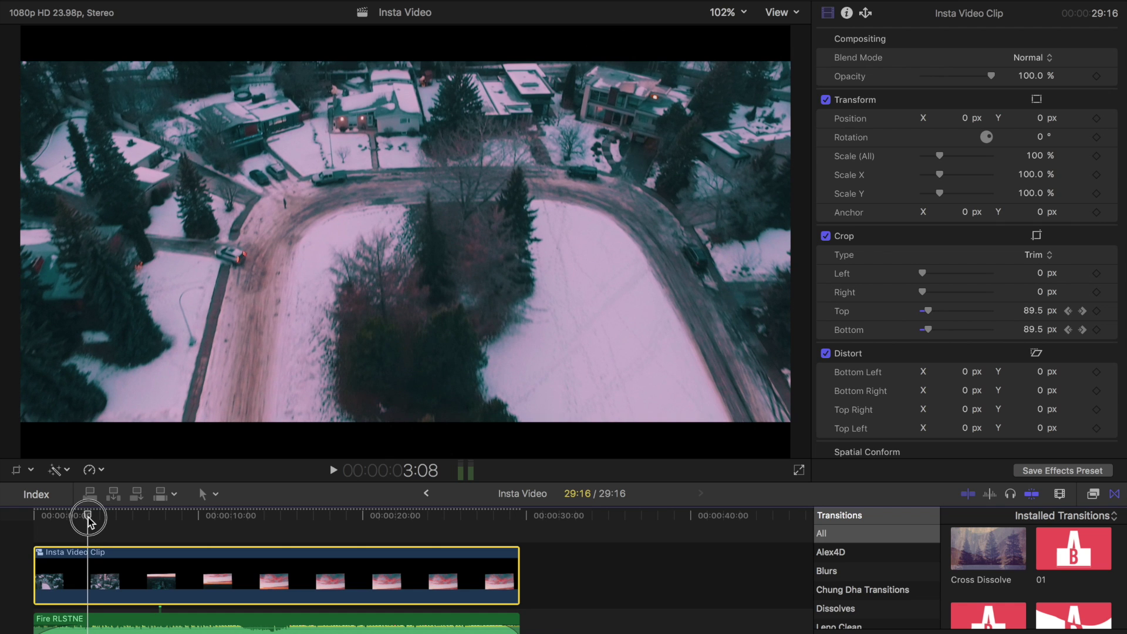
pyautogui.click(1083, 310)
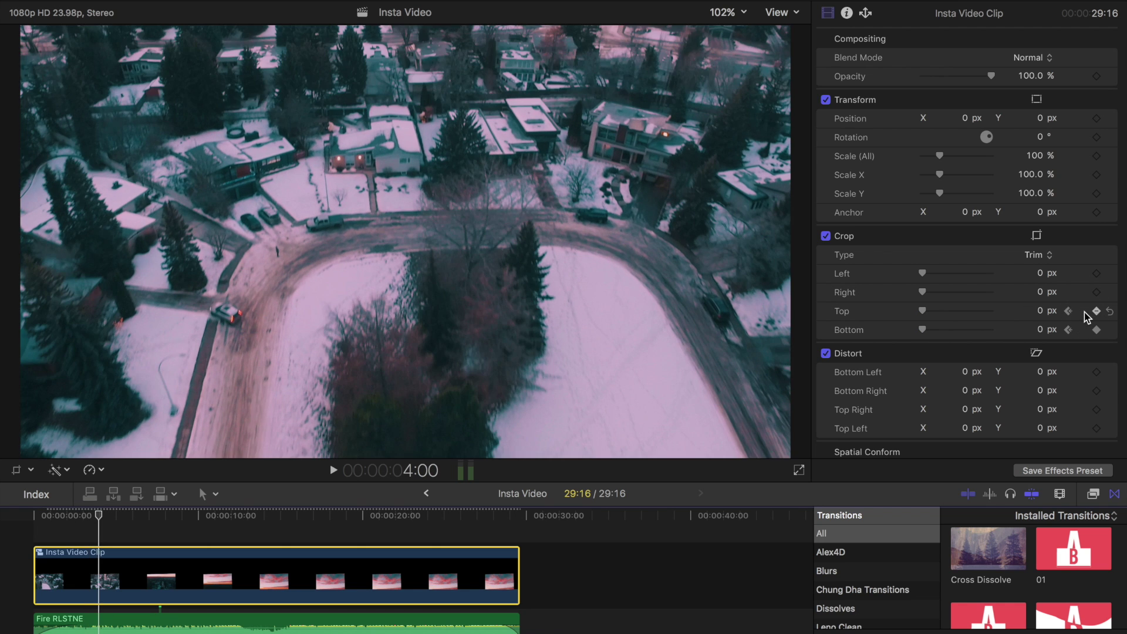
pyautogui.click(1038, 312)
pyautogui.click(1043, 316)
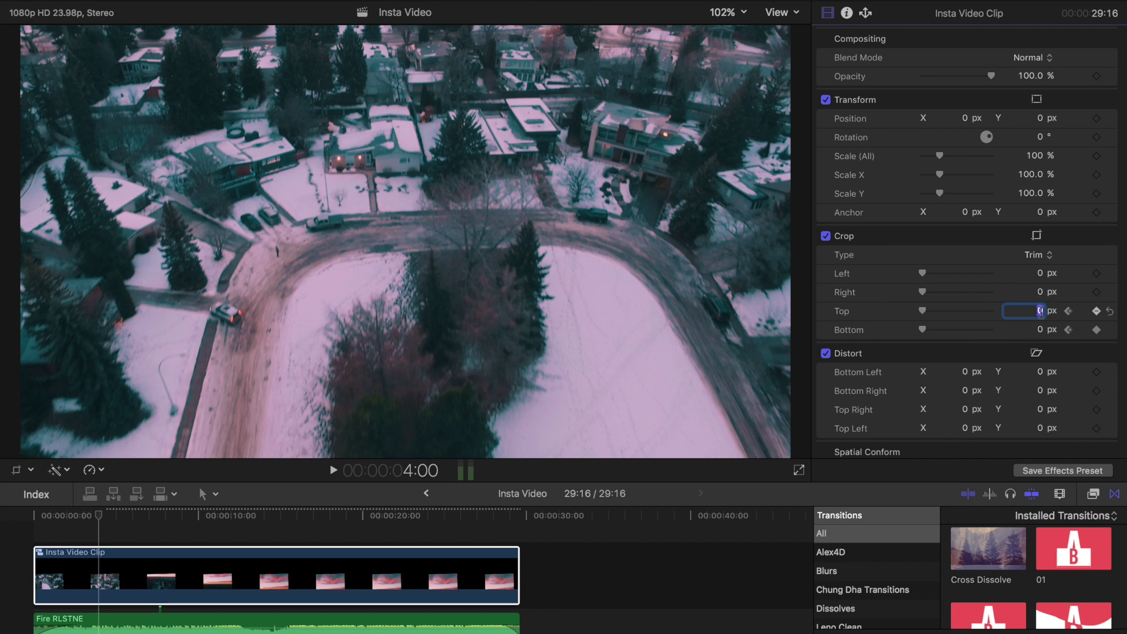
pyautogui.write('265')
pyautogui.press('Tab')
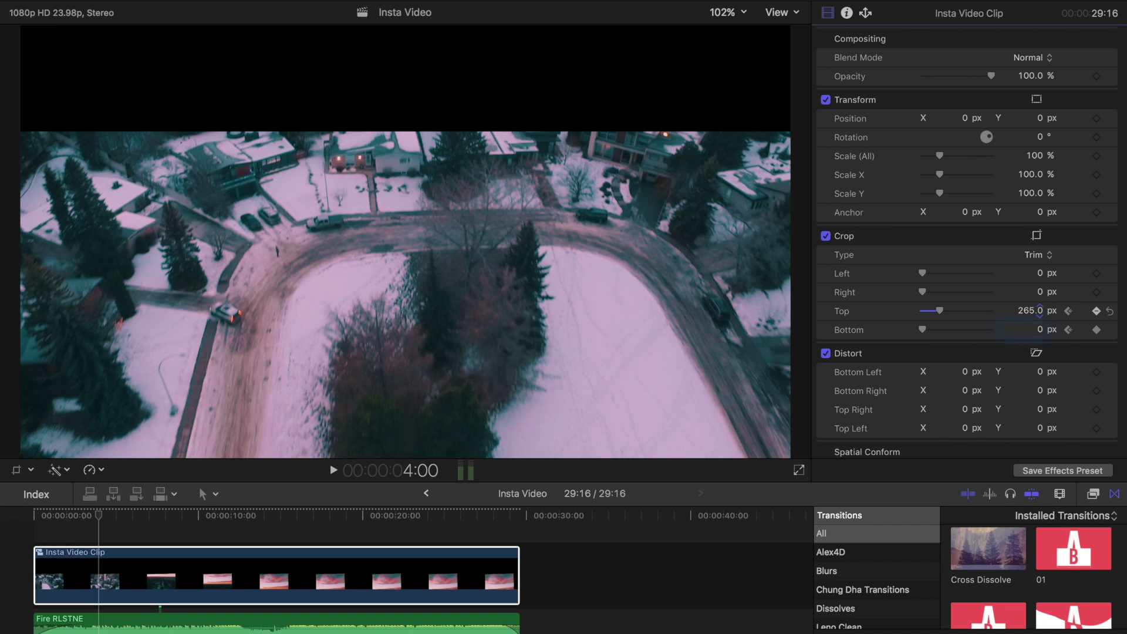
pyautogui.click(1032, 310)
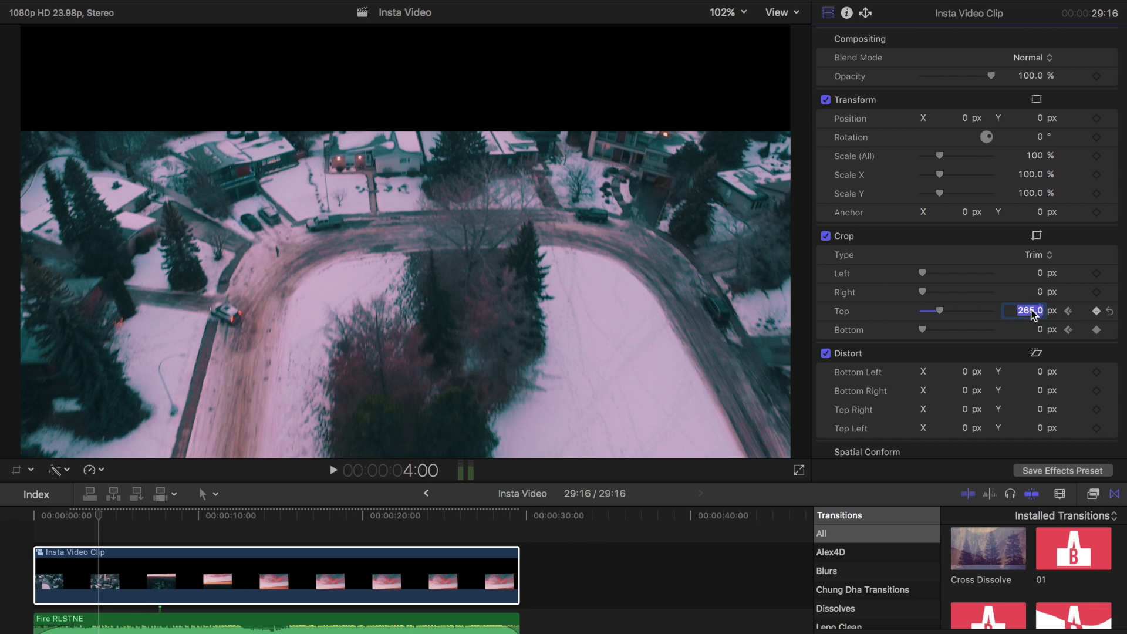
pyautogui.write('132')
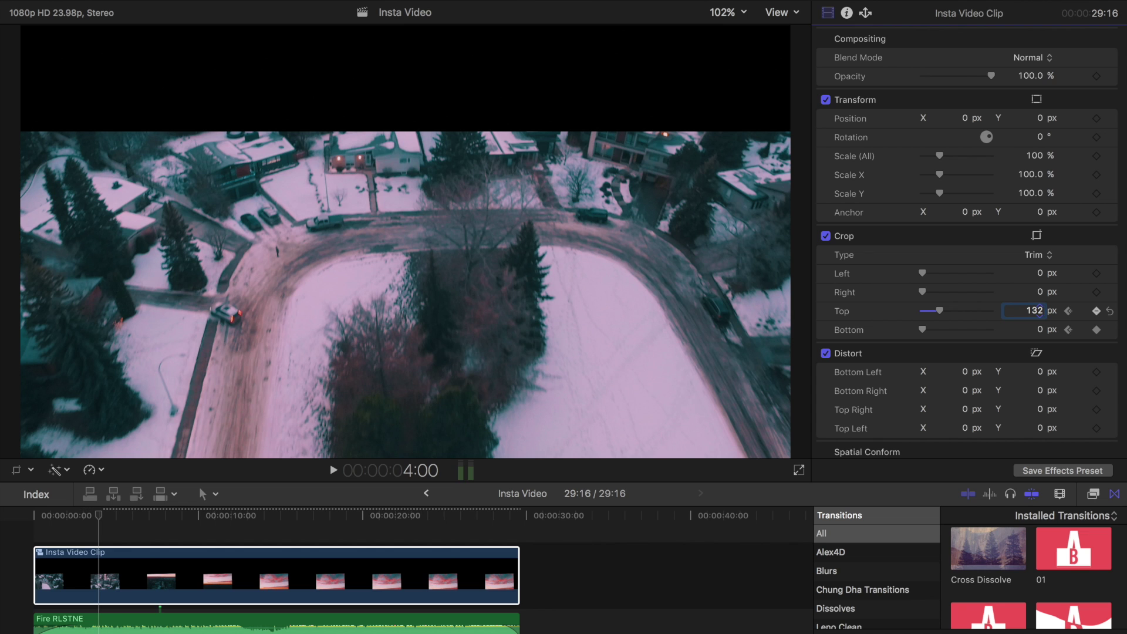
pyautogui.press('Return')
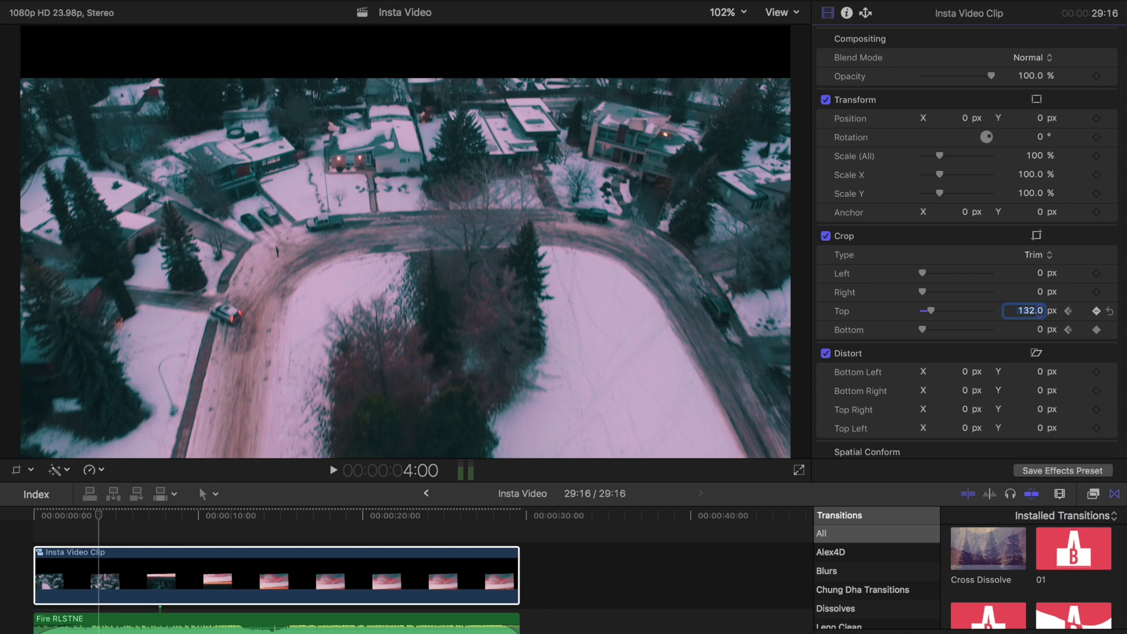
pyautogui.click(1038, 330)
pyautogui.write('132')
pyautogui.press('Return')
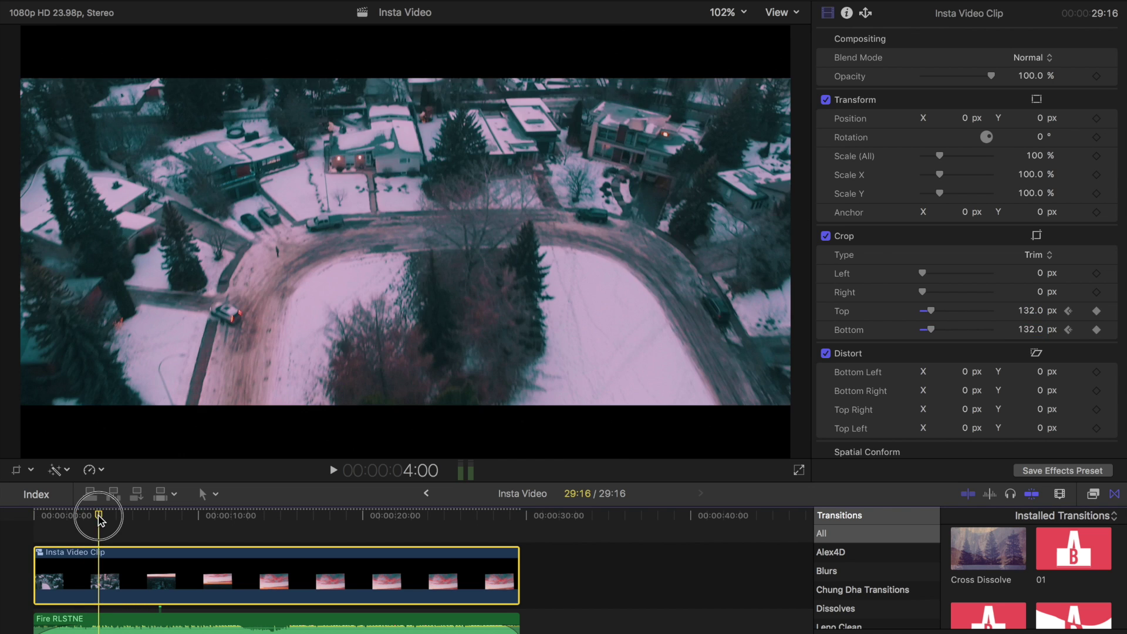
# - Preview the opening crop reveal from the start, then return to the 4:00 keyframe
pyautogui.moveTo(100, 519); pyautogui.dragTo(32, 522)
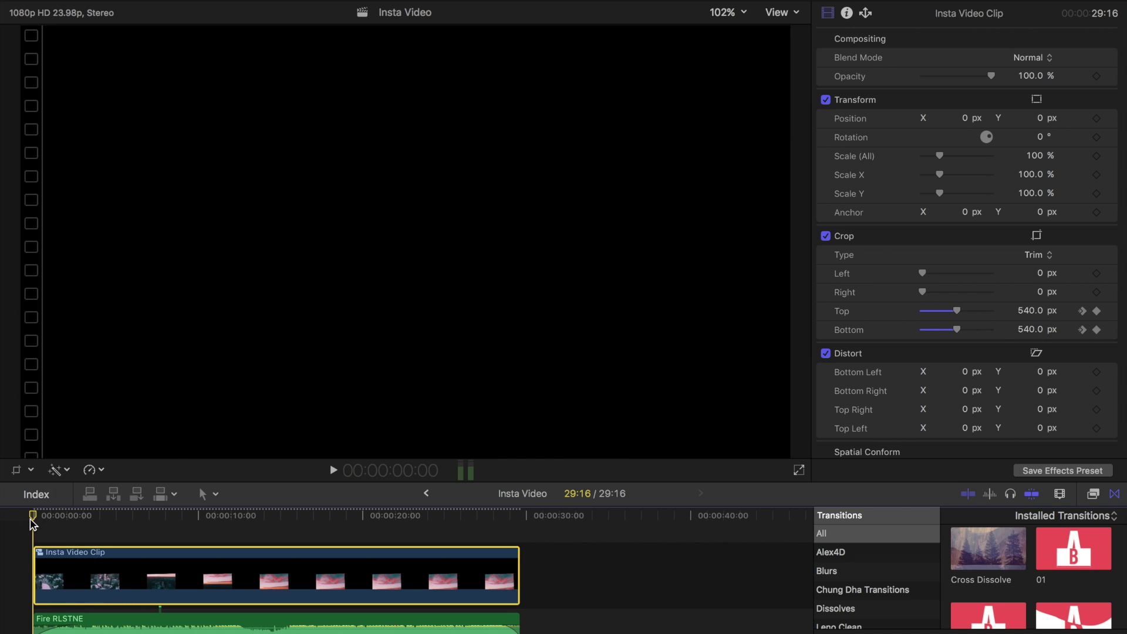
pyautogui.press('space')
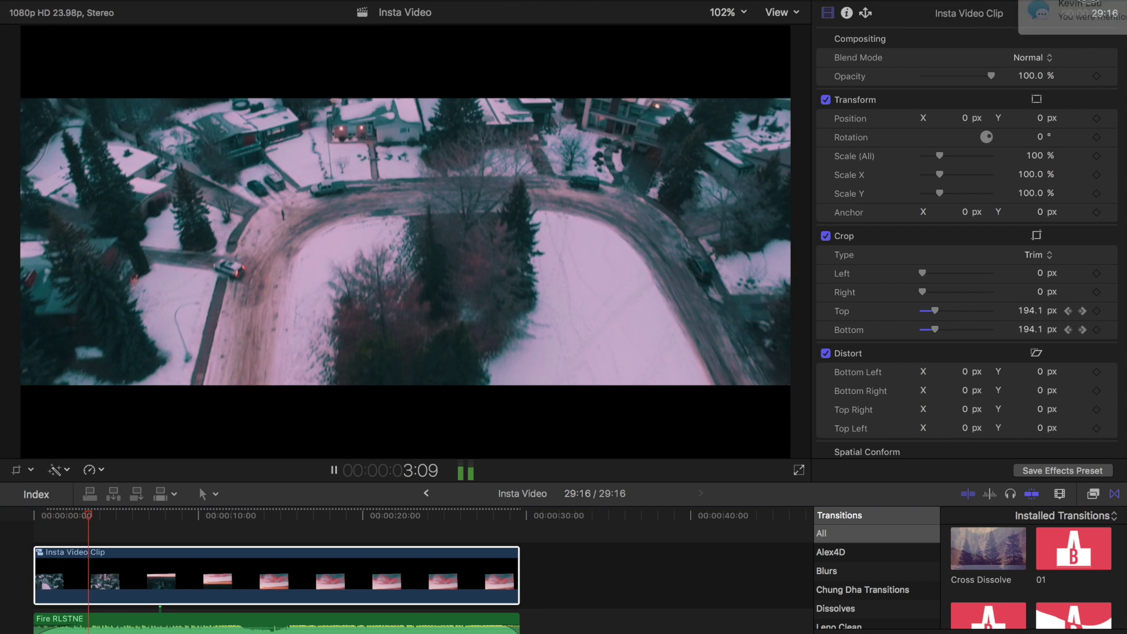
pyautogui.press('space')
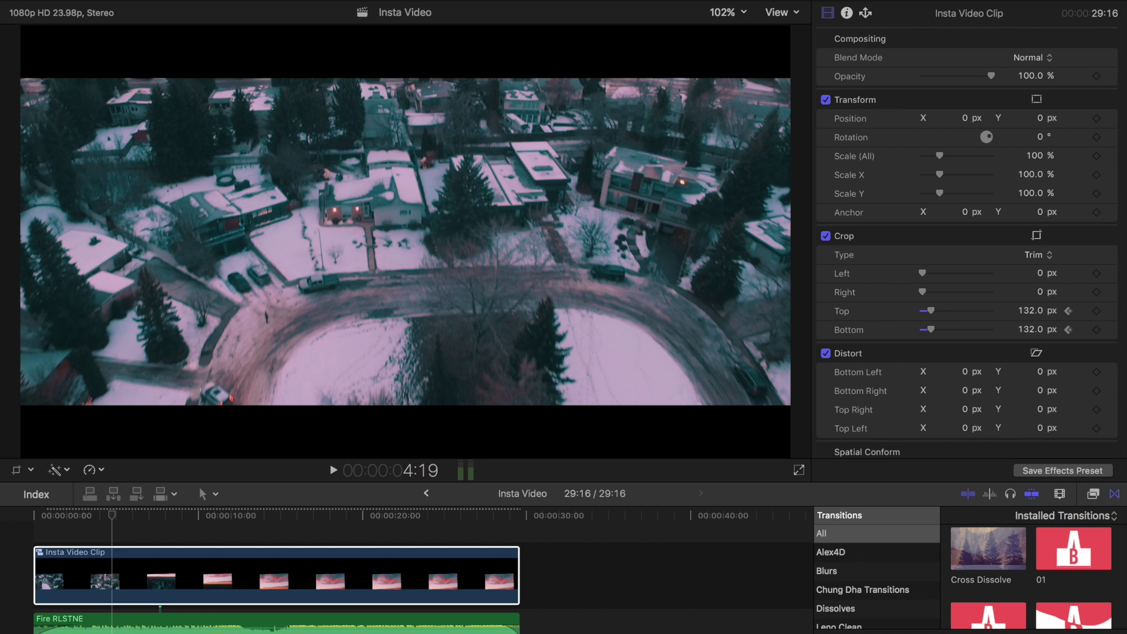
pyautogui.hotkey('alt', ';')
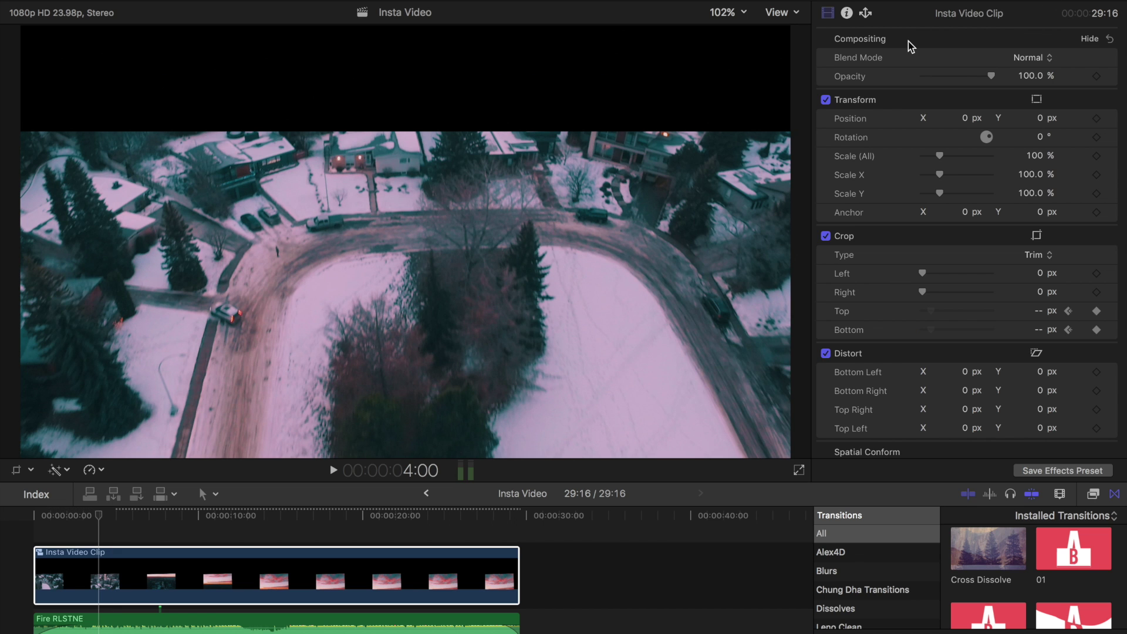
# - Apply the Letterbox effect to the drone clip with a 2.35:1 aspect ratio
pyautogui.click(1093, 495)
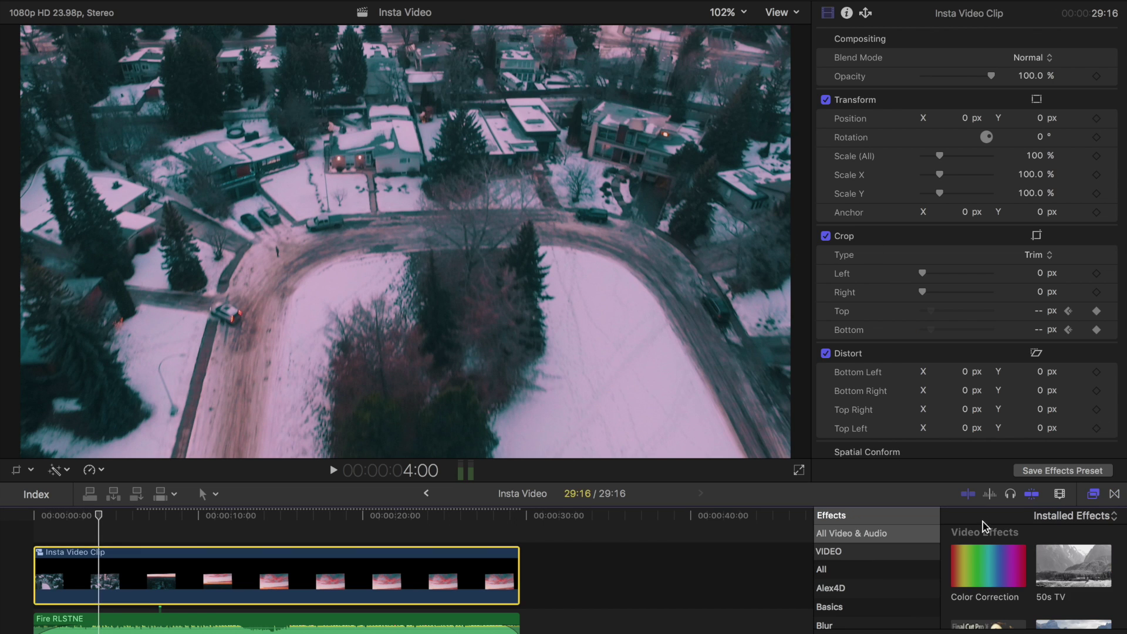
pyautogui.click(952, 632)
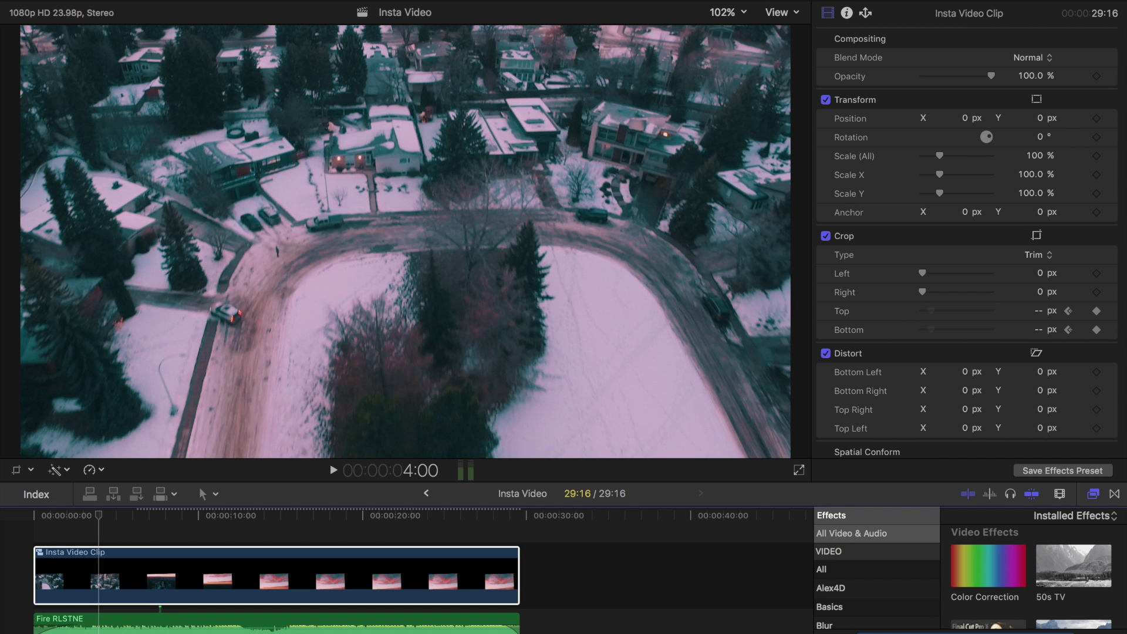
pyautogui.write('letterbox')
pyautogui.moveTo(970, 596); pyautogui.dragTo(411, 571)
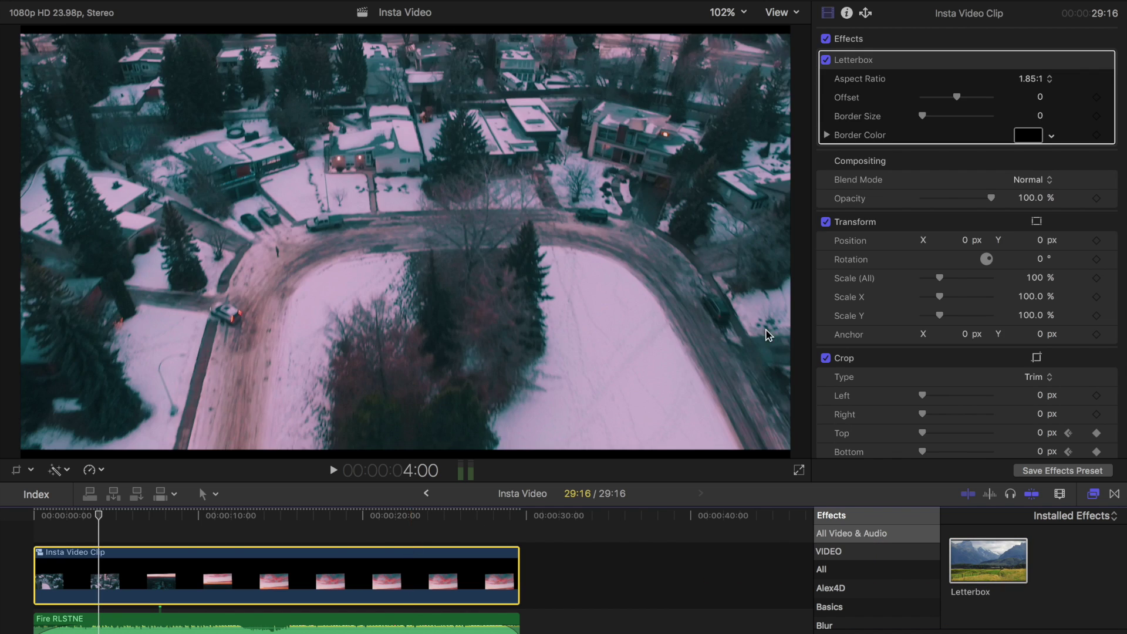
pyautogui.click(1024, 76)
pyautogui.click(1030, 109)
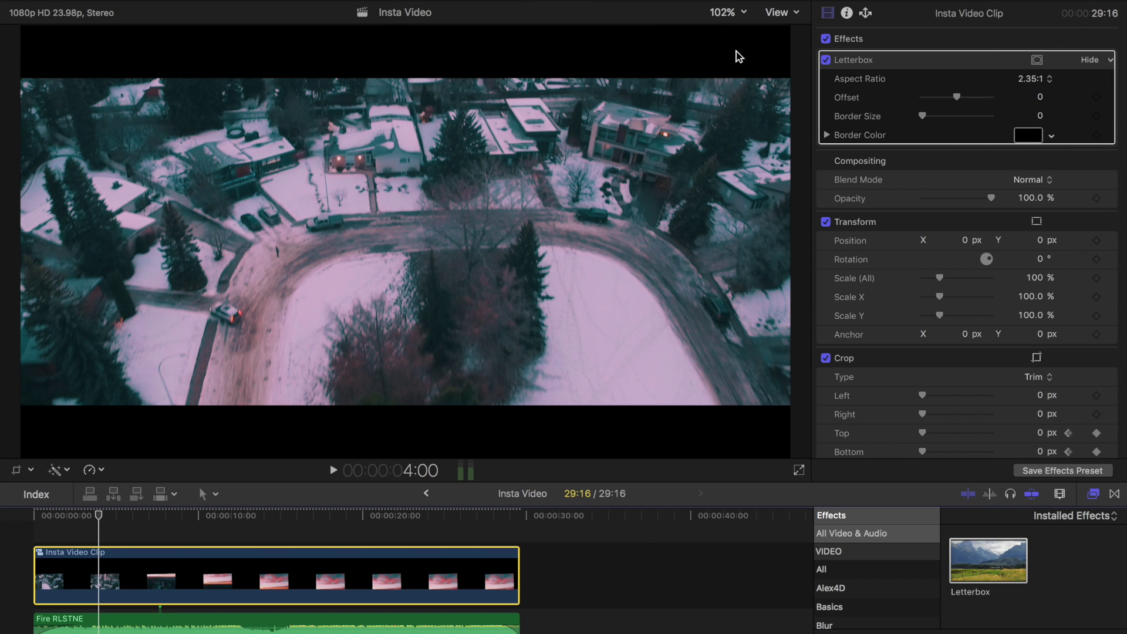
# - Play the clip from the start to check the letterboxed crop reveal
pyautogui.moveTo(101, 517); pyautogui.dragTo(15, 525)
pyautogui.press('space')
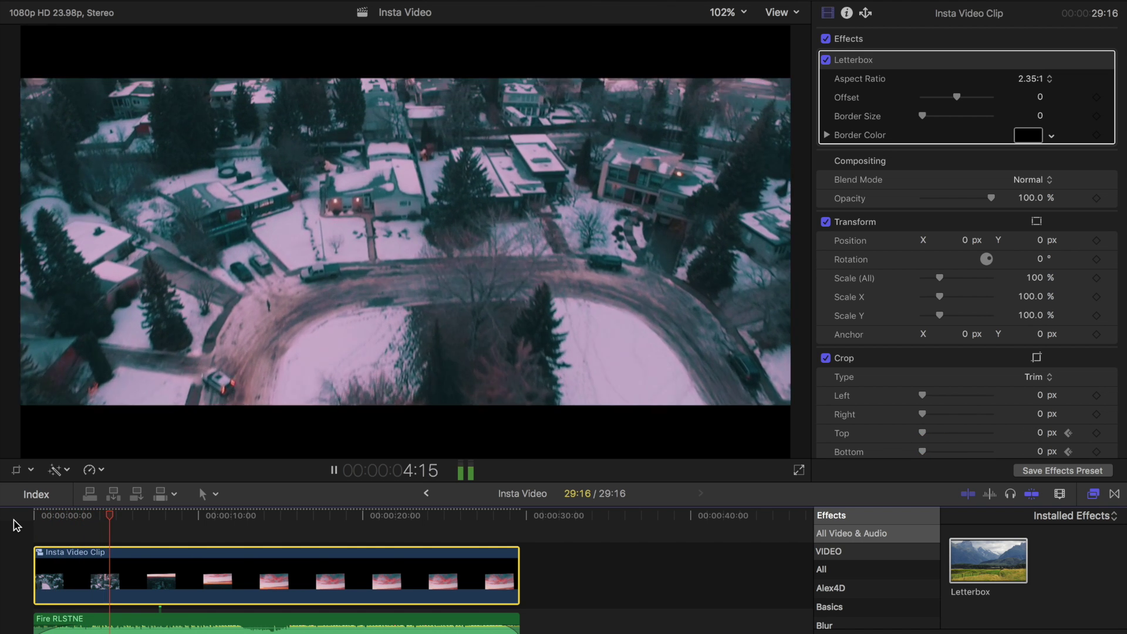
pyautogui.press('space')
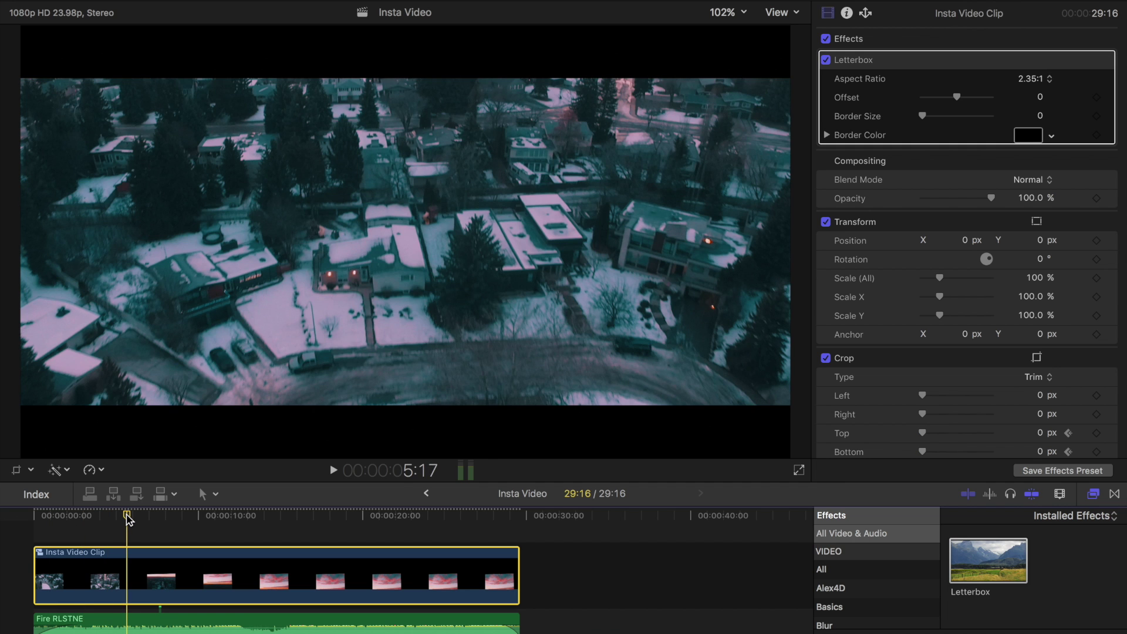
pyautogui.rightClick(127, 564)
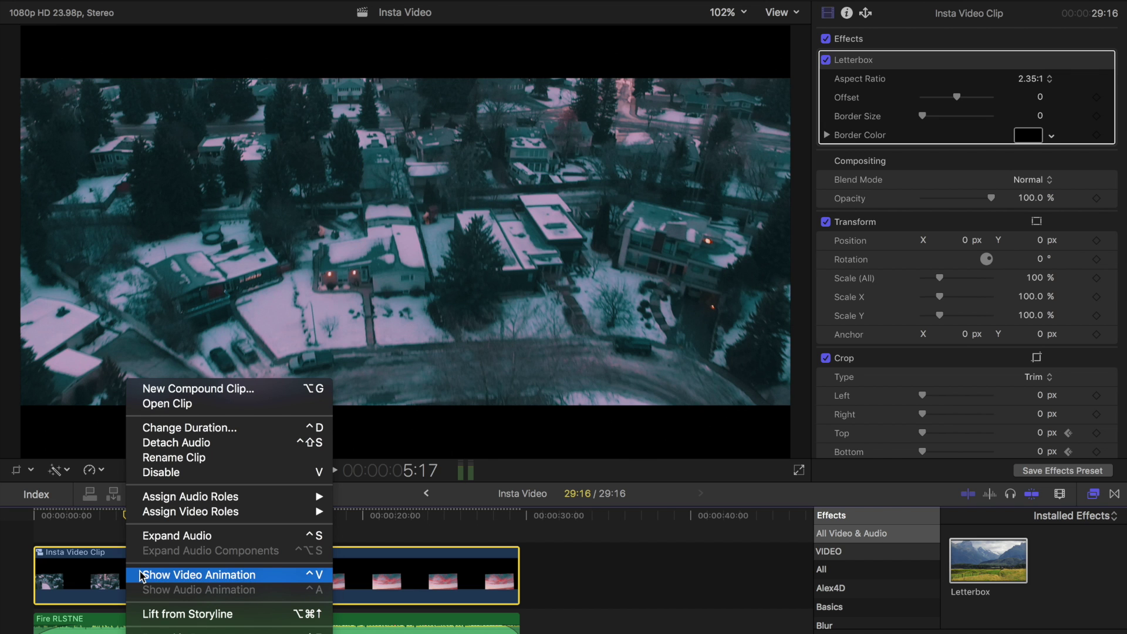
# - Show the clip's video animation and drag the crop's ending keyframe later to about 5:03
pyautogui.click(140, 574)
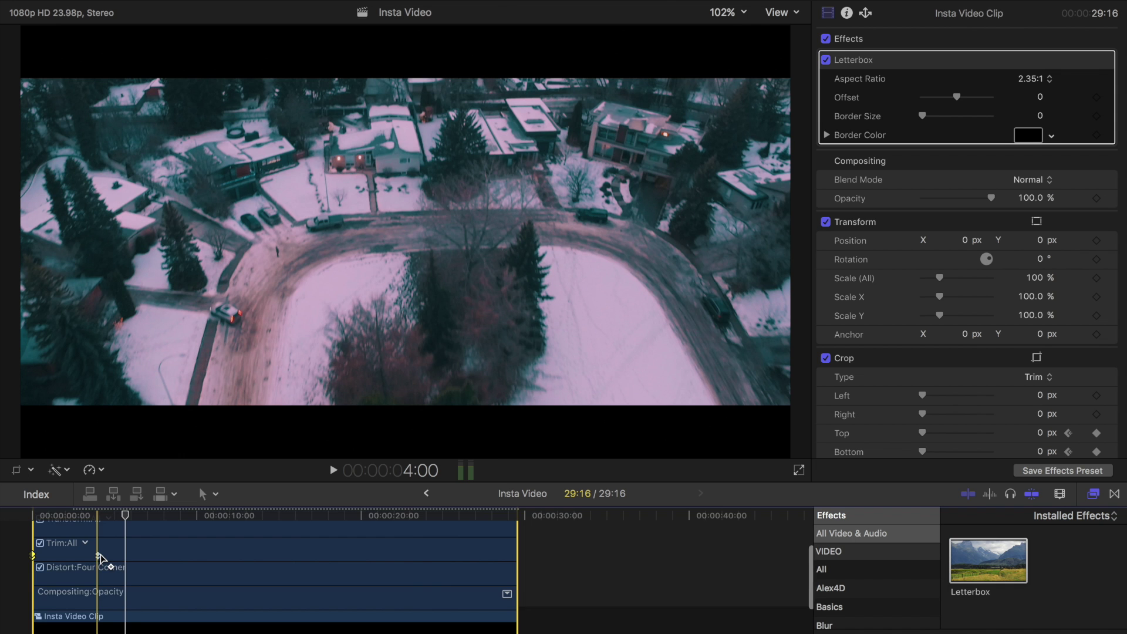
pyautogui.press('super+equal')
pyautogui.press('super+equal')
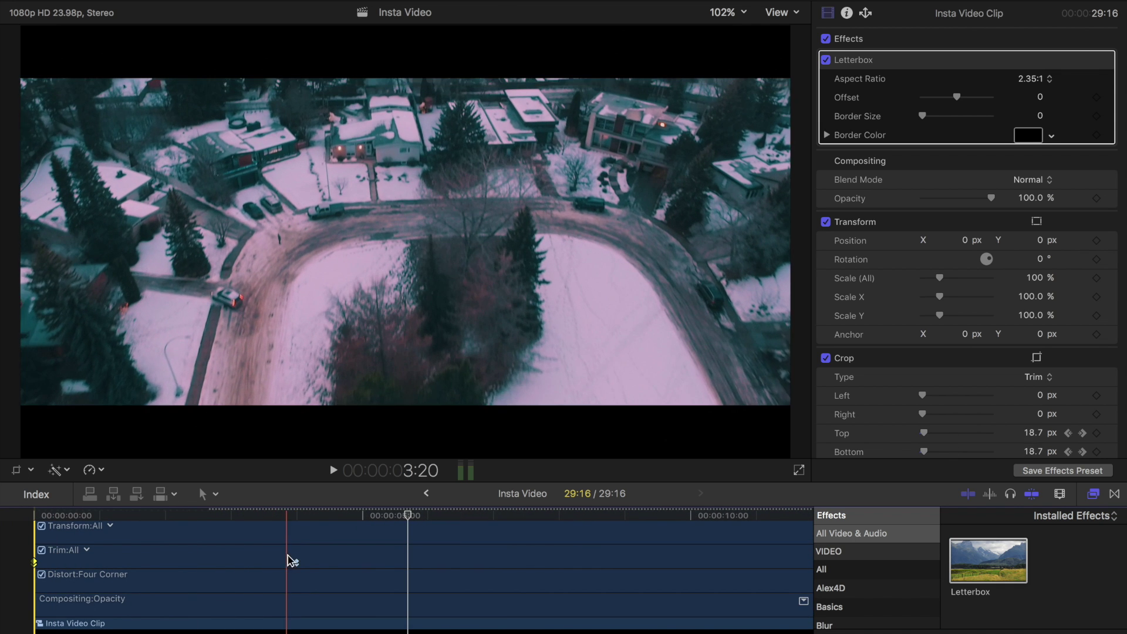
pyautogui.click(288, 560)
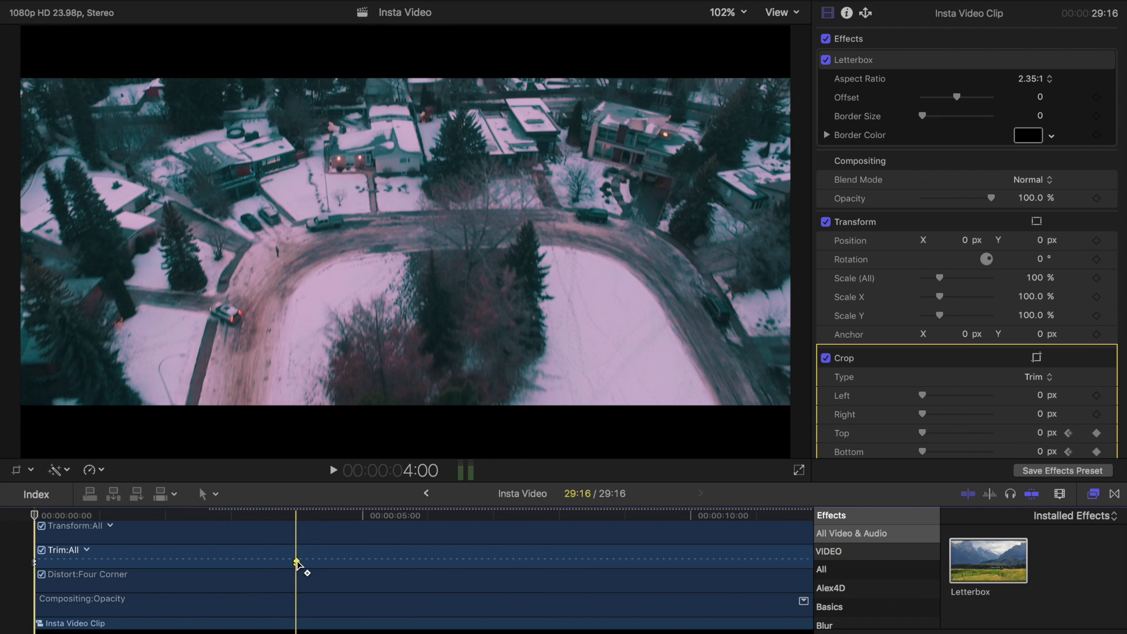
pyautogui.moveTo(297, 564); pyautogui.dragTo(370, 560)
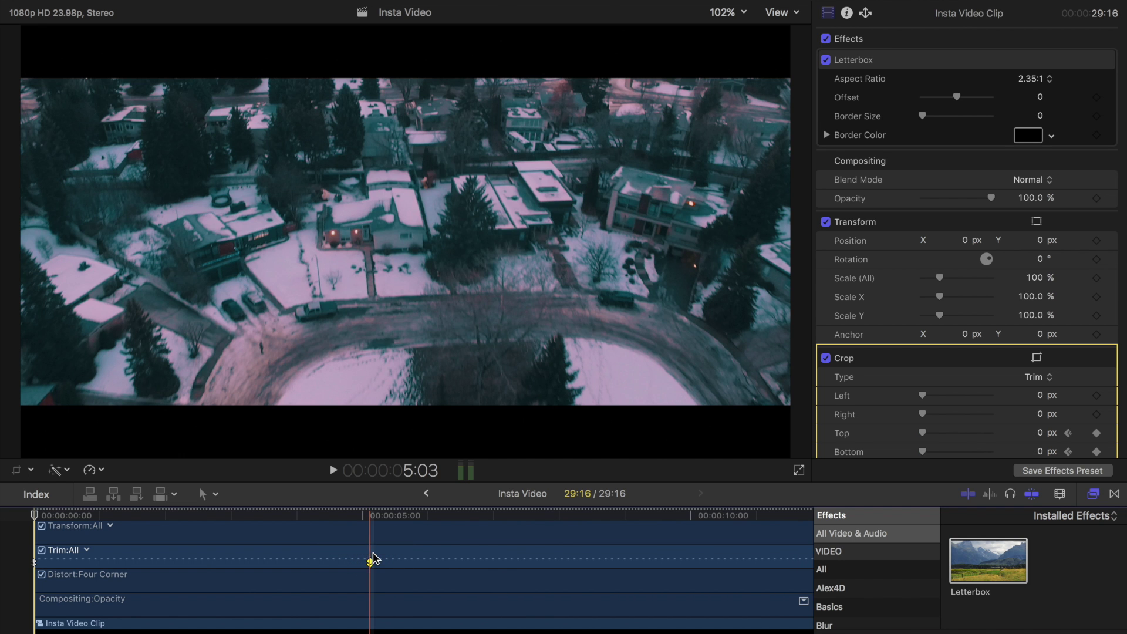
pyautogui.press('super+minus')
pyautogui.press('super+minus')
pyautogui.press('super+minus')
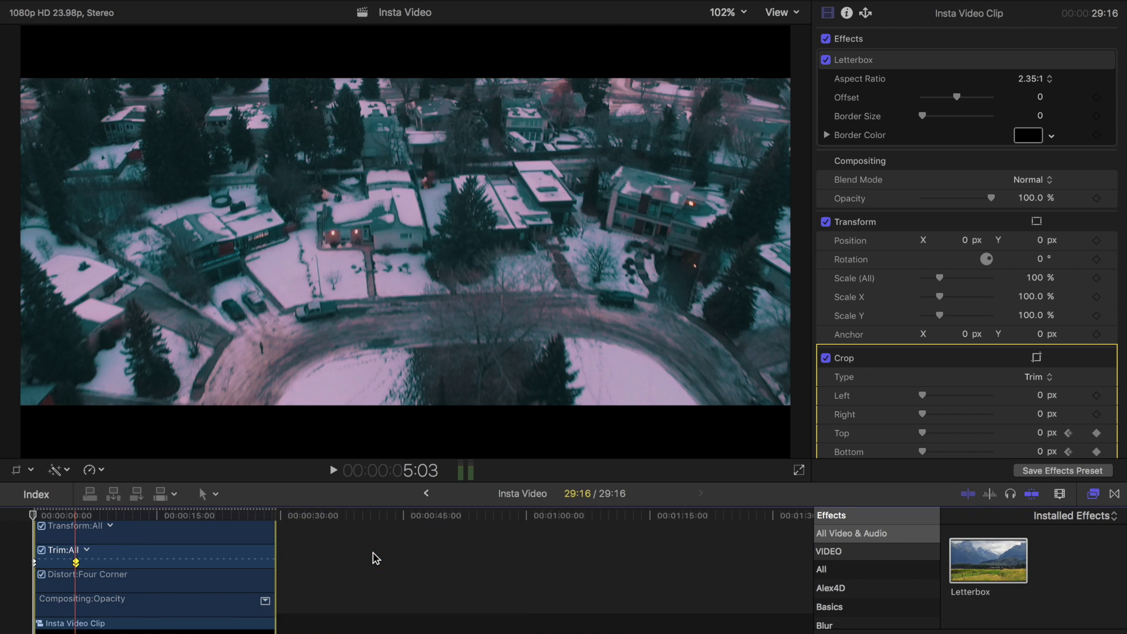
pyautogui.scroll(-3, 394, 581)
# - Hide the video animation lanes and reset the Crop to zero
pyautogui.rightClick(236, 573)
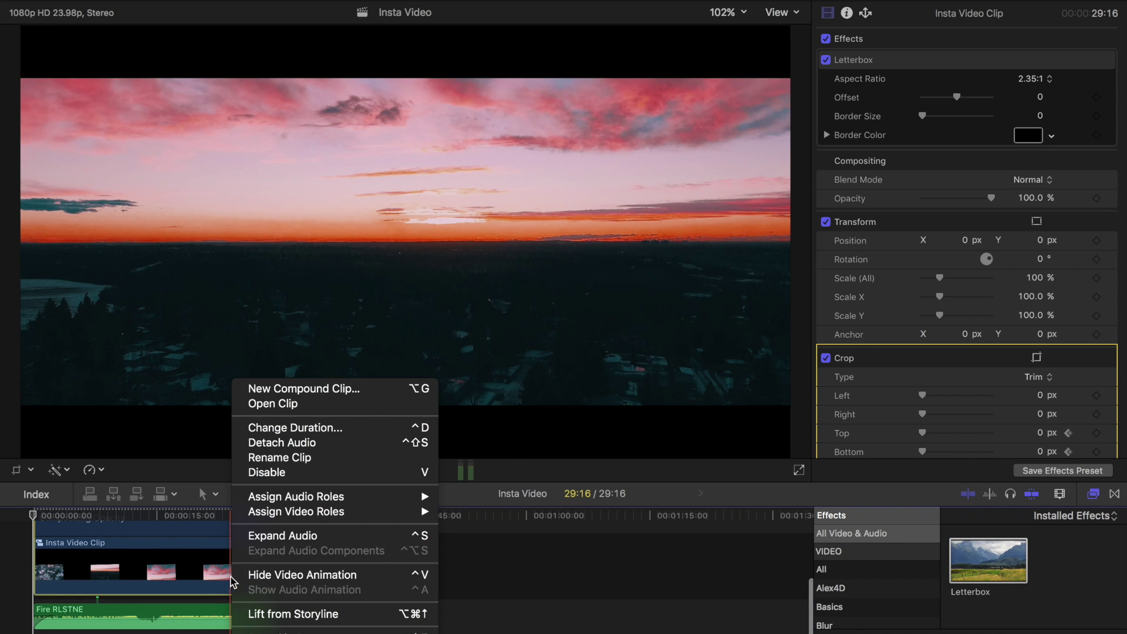
pyautogui.click(273, 575)
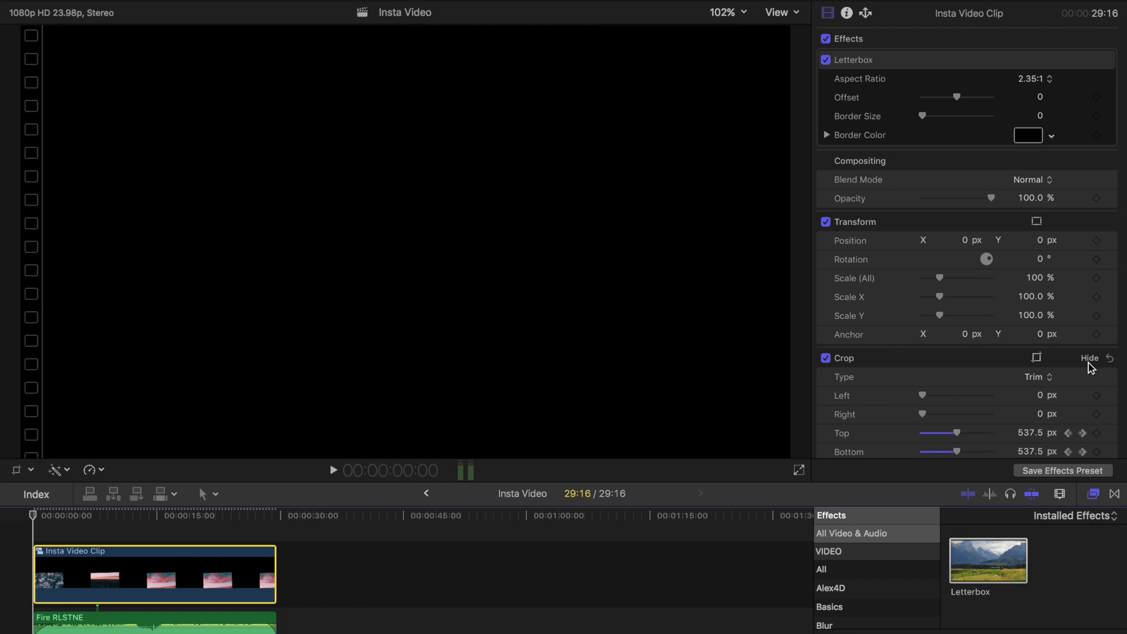
pyautogui.click(1110, 359)
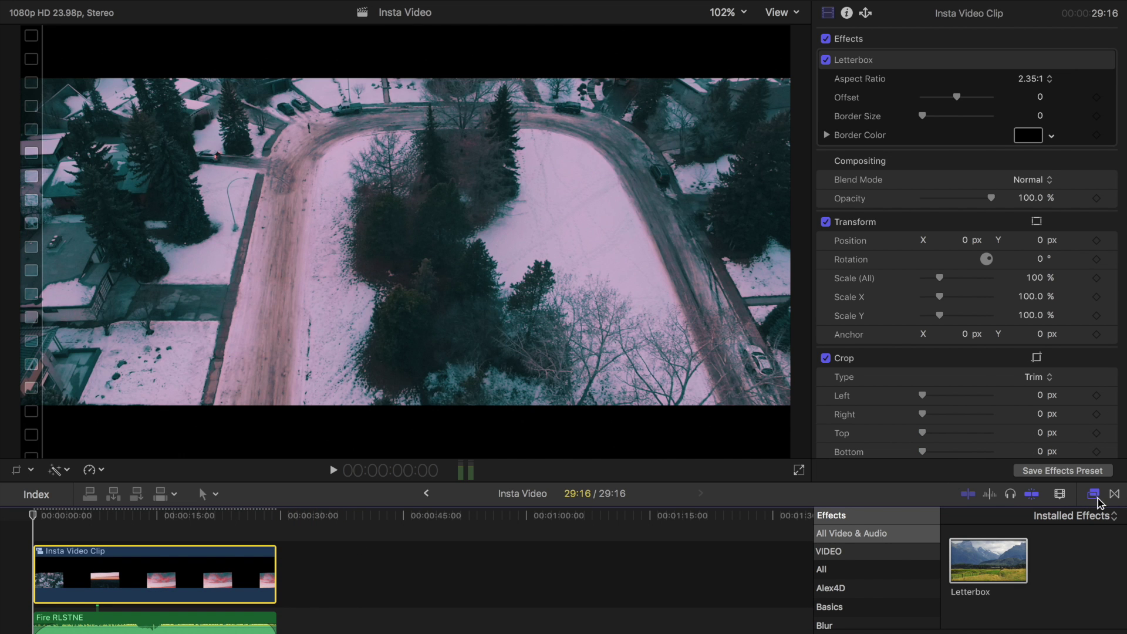
# - Add the Center wipe transition from the Wipes category to the clip's start
pyautogui.click(1115, 495)
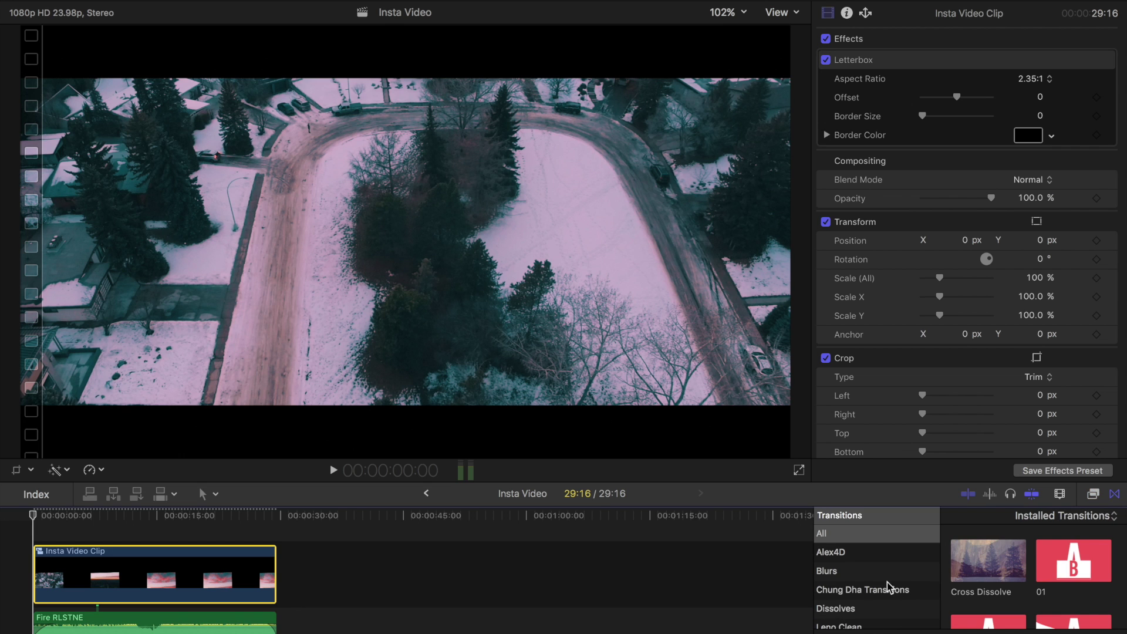
pyautogui.scroll(-10, 887, 579)
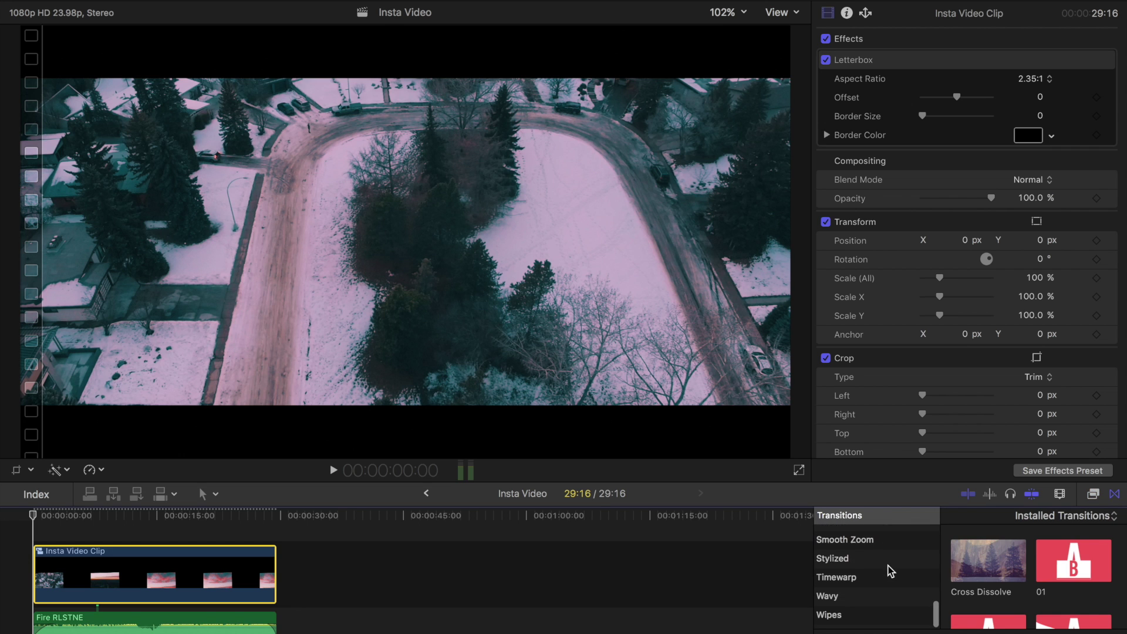
pyautogui.click(875, 622)
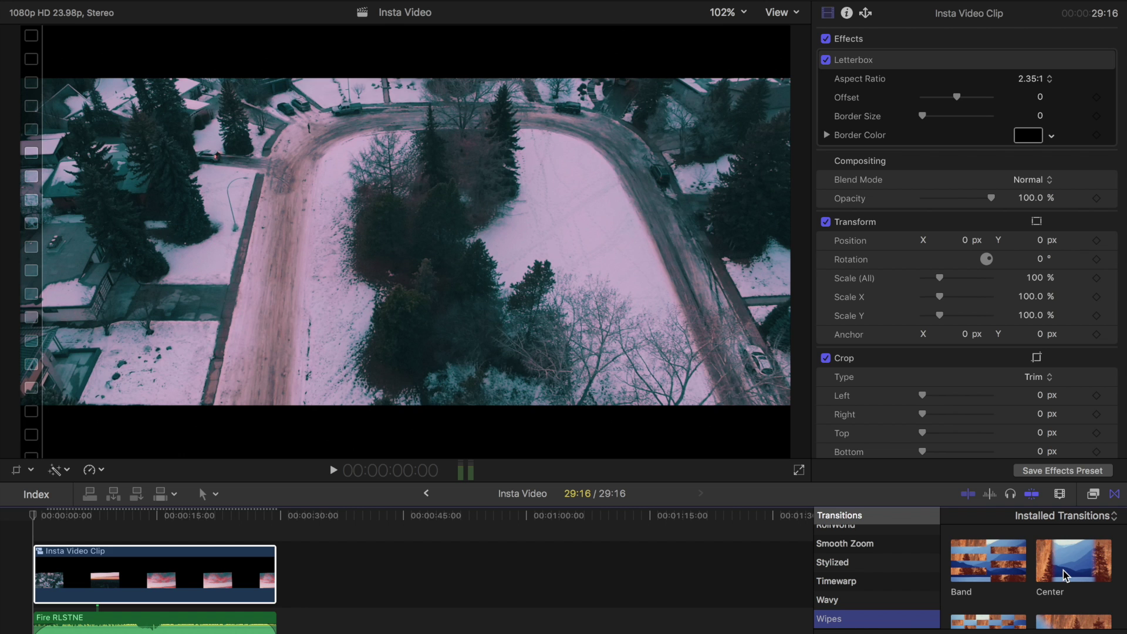
pyautogui.moveTo(1064, 576)
pyautogui.mouseDown()
pyautogui.moveTo(521, 611)
pyautogui.moveTo(220, 588)
pyautogui.moveTo(133, 543)
pyautogui.moveTo(65, 579)
pyautogui.mouseUp()
# - Lengthen the opening Center transition to 3:18
pyautogui.press('super+equal')
pyautogui.press('super+equal')
pyautogui.press('super+equal')
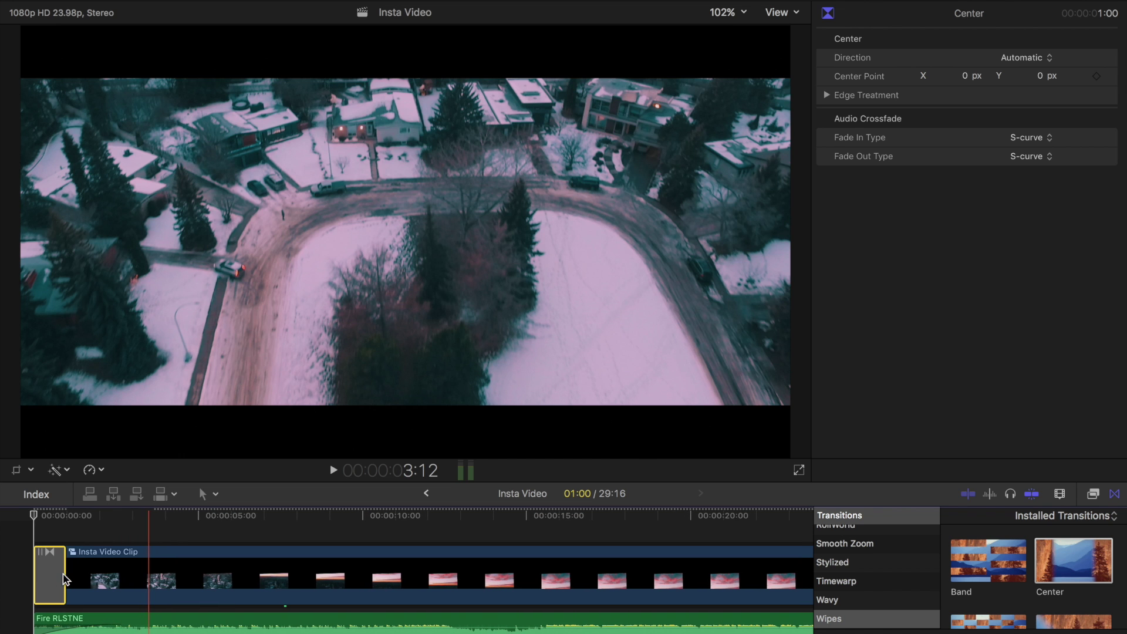
pyautogui.click(65, 578)
pyautogui.moveTo(65, 579); pyautogui.dragTo(155, 570)
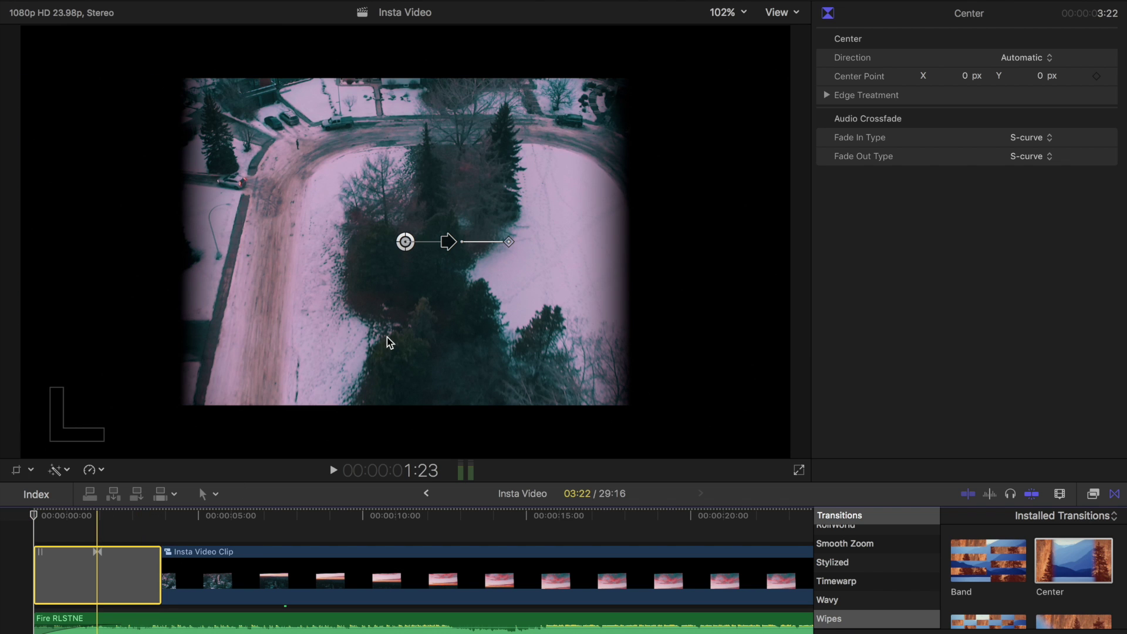
# - Point the wipe's on-screen direction arrow straight down and preview a few frames in
pyautogui.click(449, 245)
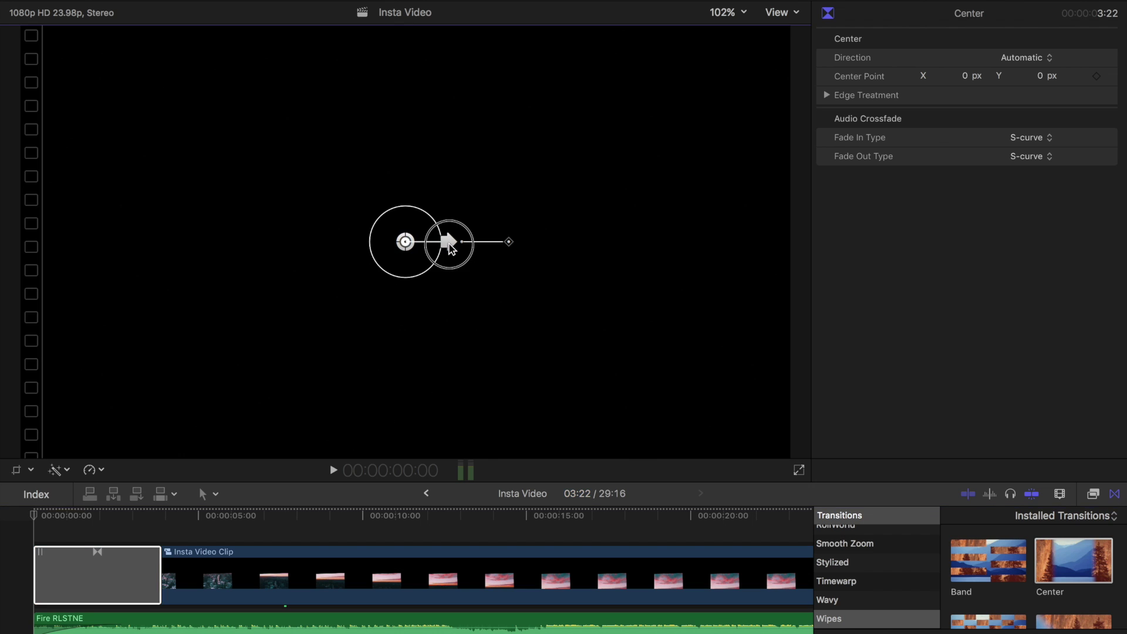
pyautogui.moveTo(449, 245); pyautogui.dragTo(404, 290)
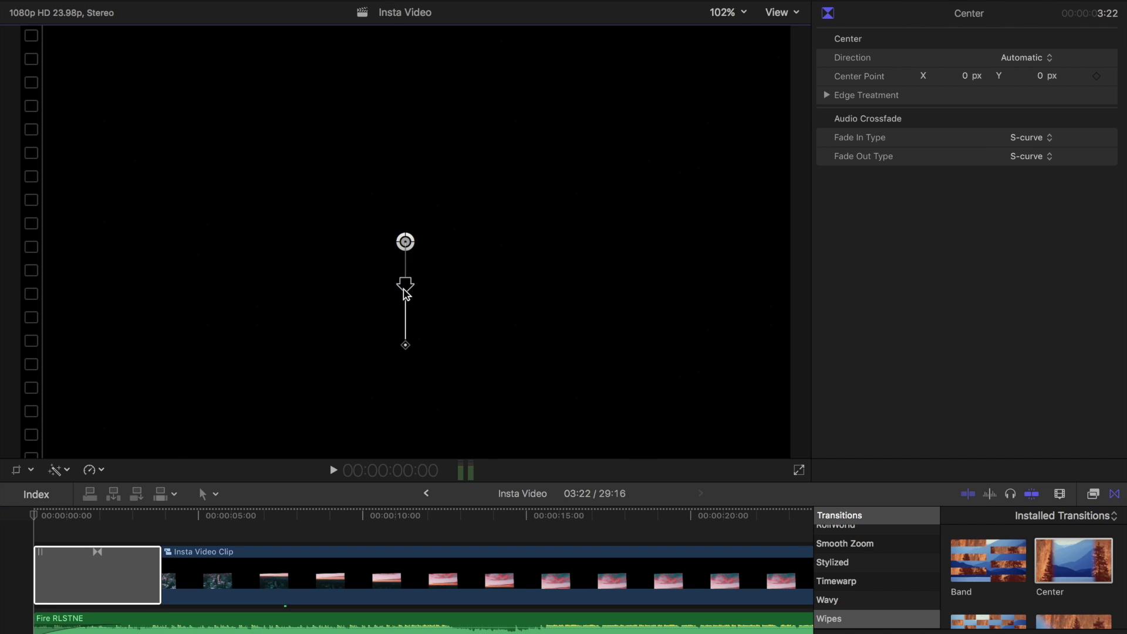
pyautogui.moveTo(32, 514); pyautogui.dragTo(96, 514)
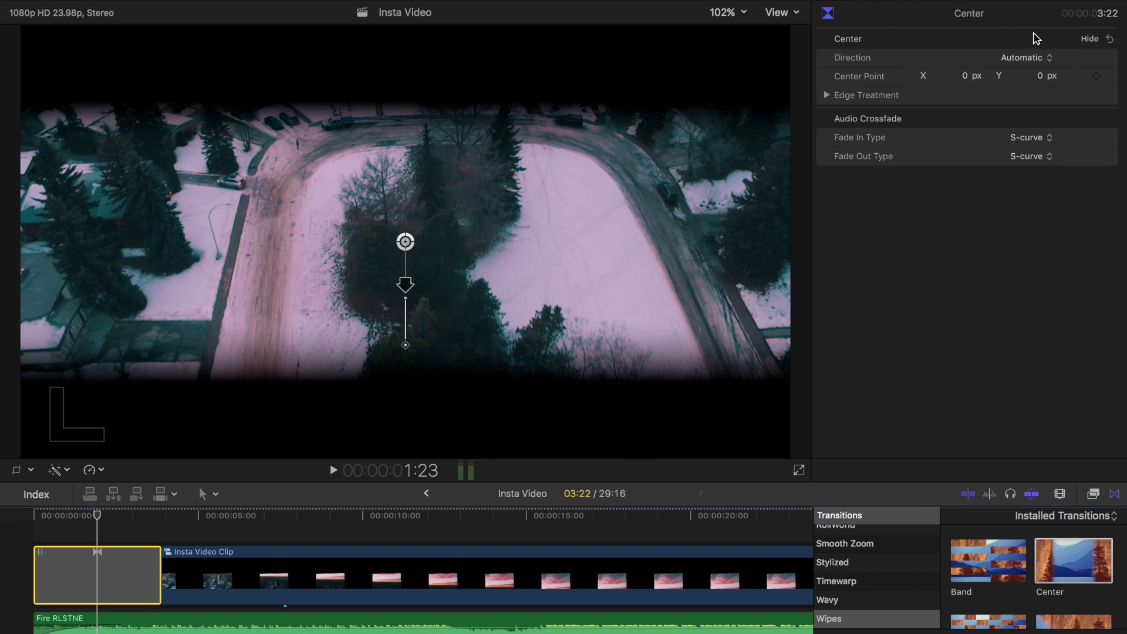
# - Set the wipe Direction to Open and drag the edge treatment Border to 29
pyautogui.click(1032, 57)
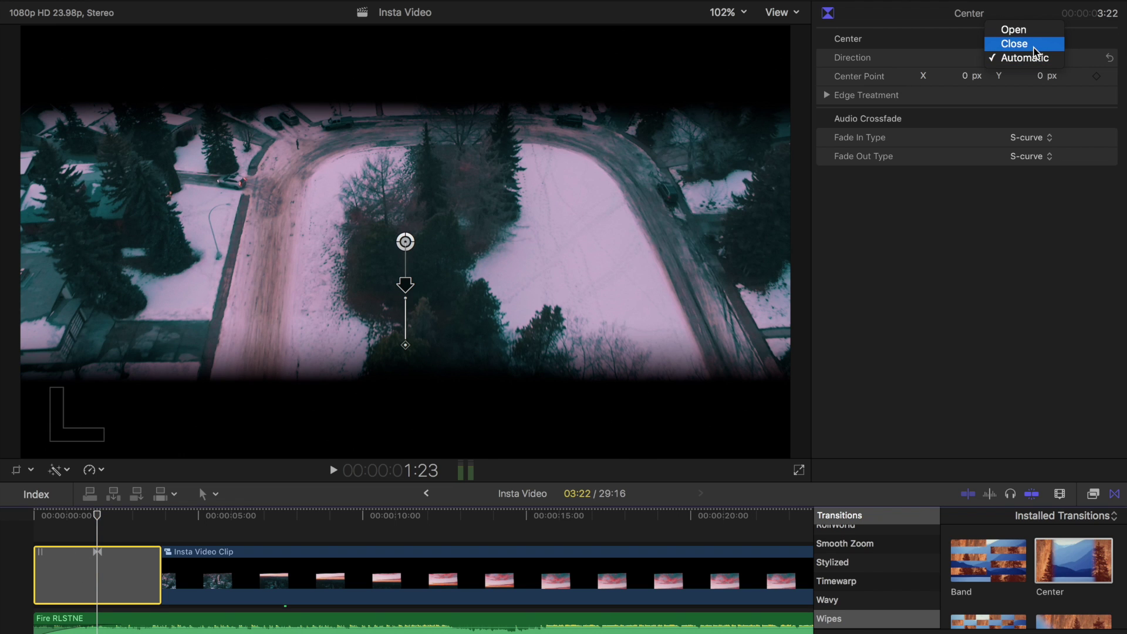
pyautogui.click(1035, 34)
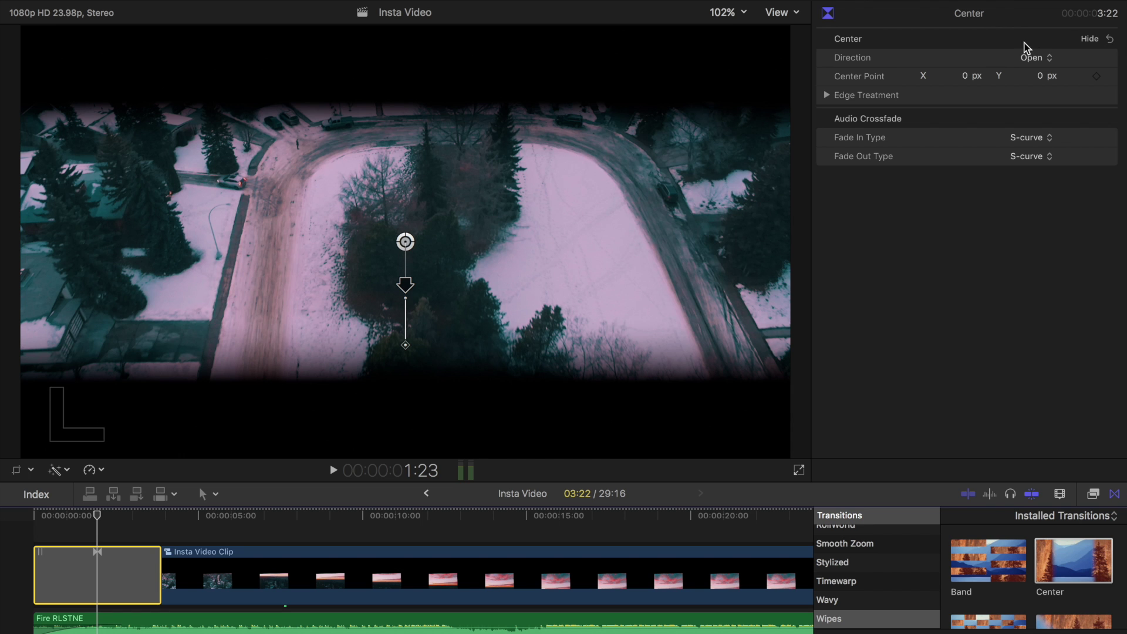
pyautogui.click(828, 94)
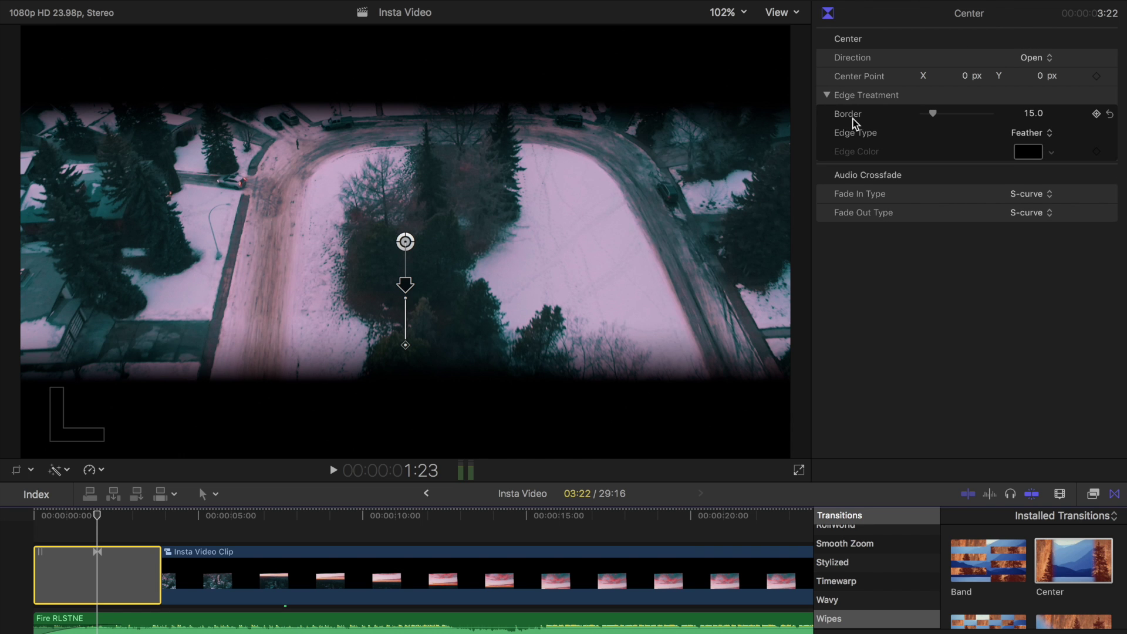
pyautogui.moveTo(935, 117)
pyautogui.mouseDown()
pyautogui.moveTo(964, 114)
pyautogui.moveTo(943, 119)
pyautogui.mouseUp()
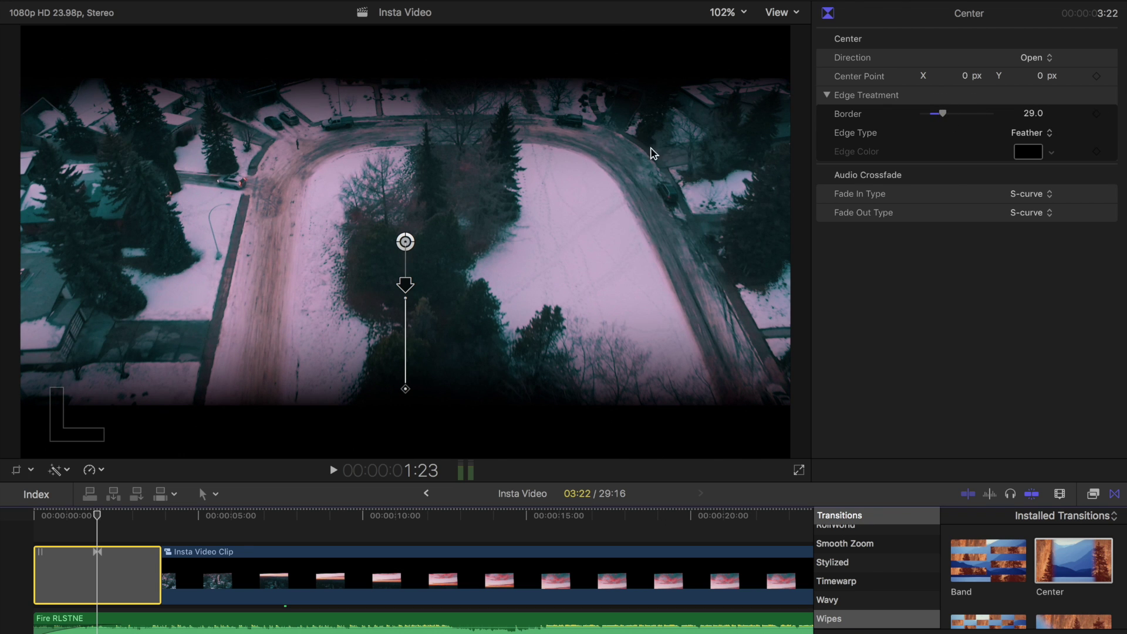
# - Set the Edge Type to Noir after comparing it with Feather
pyautogui.click(1016, 133)
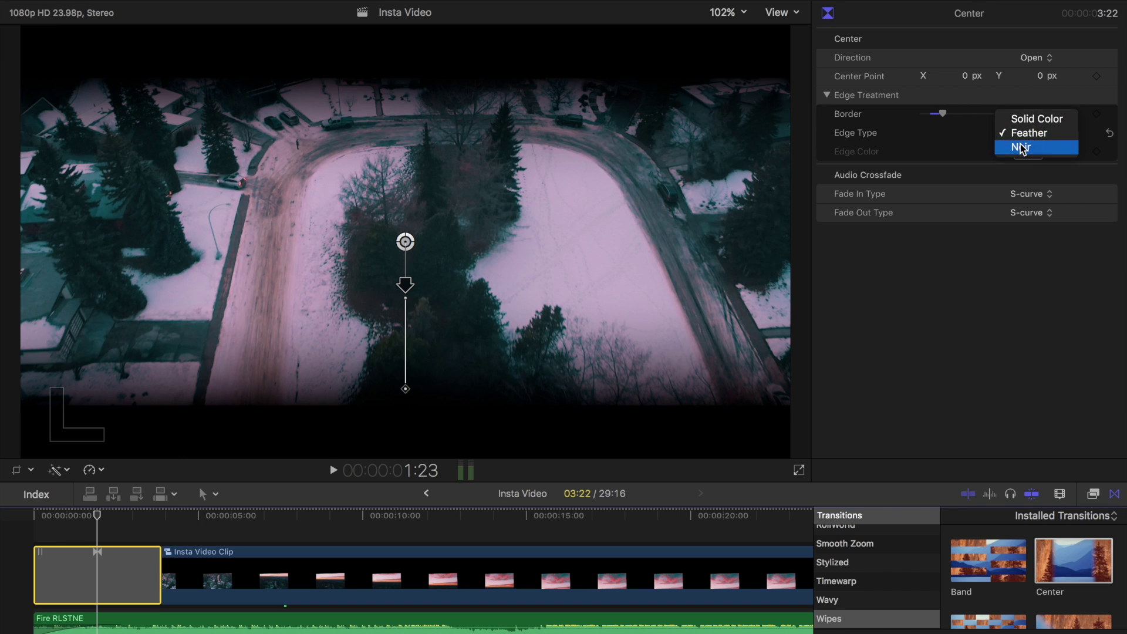
pyautogui.click(1021, 146)
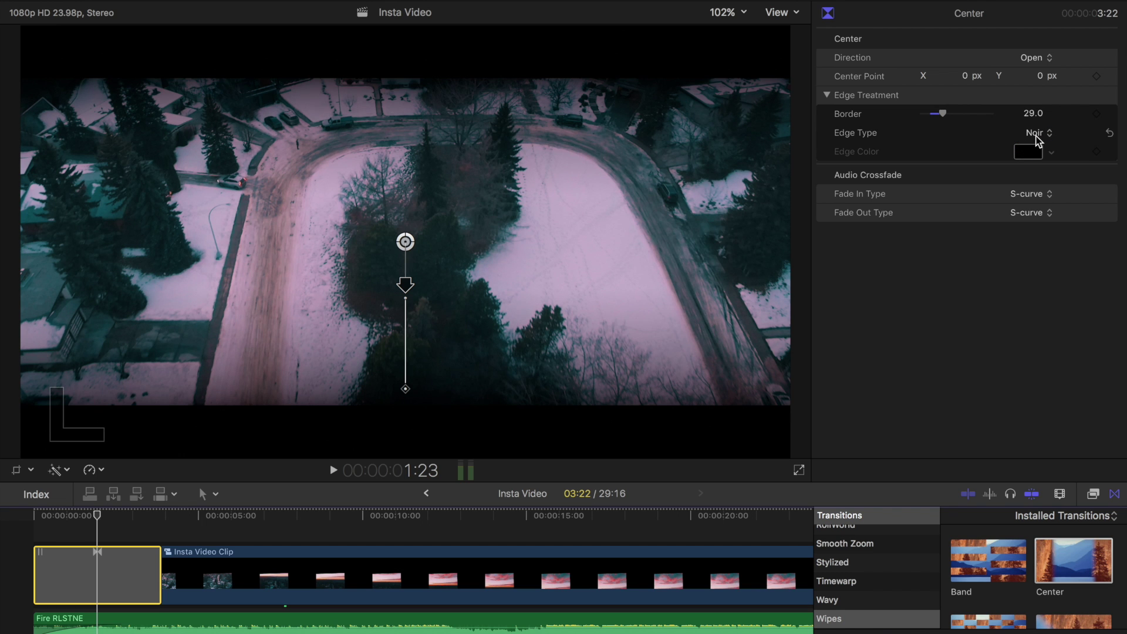
pyautogui.click(1037, 135)
pyautogui.click(1042, 122)
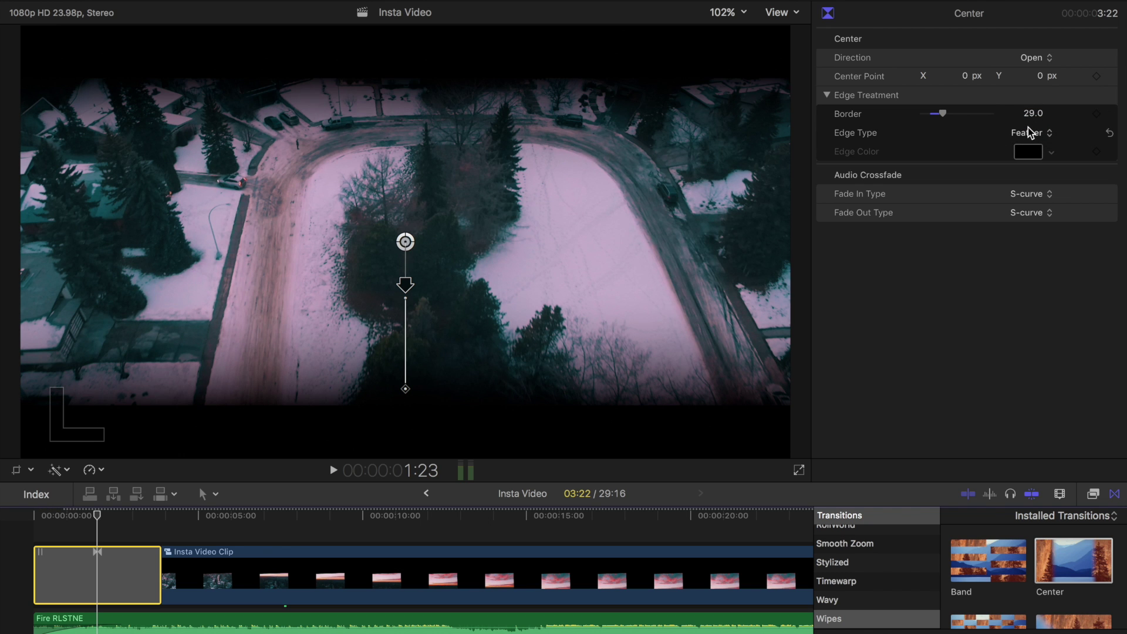
pyautogui.click(1027, 130)
pyautogui.click(1028, 147)
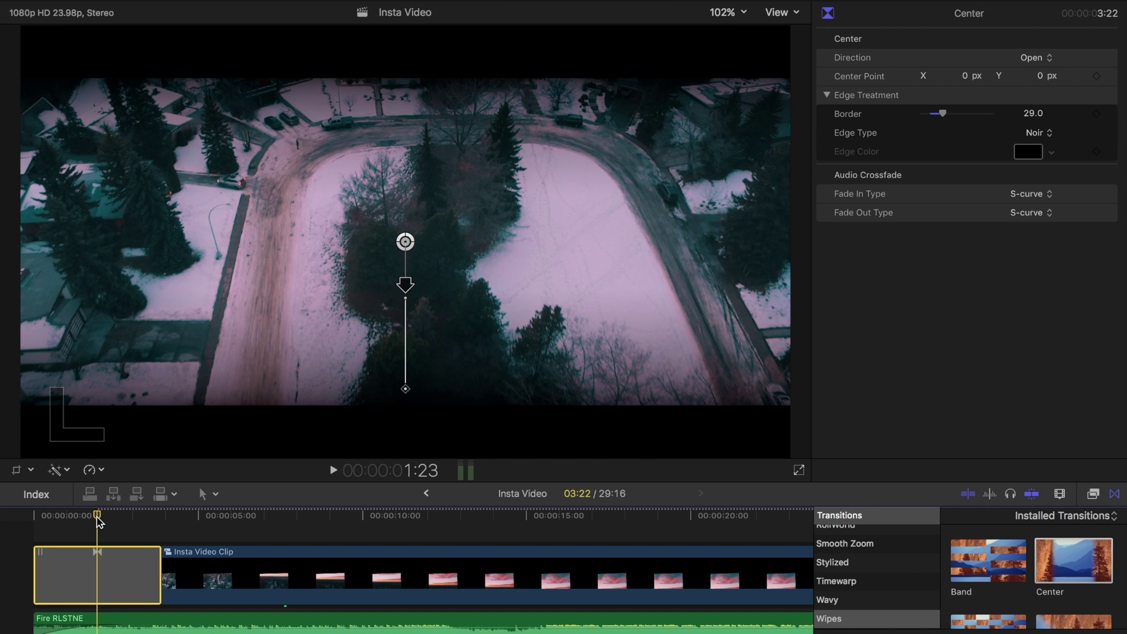
pyautogui.moveTo(98, 521); pyautogui.dragTo(24, 523)
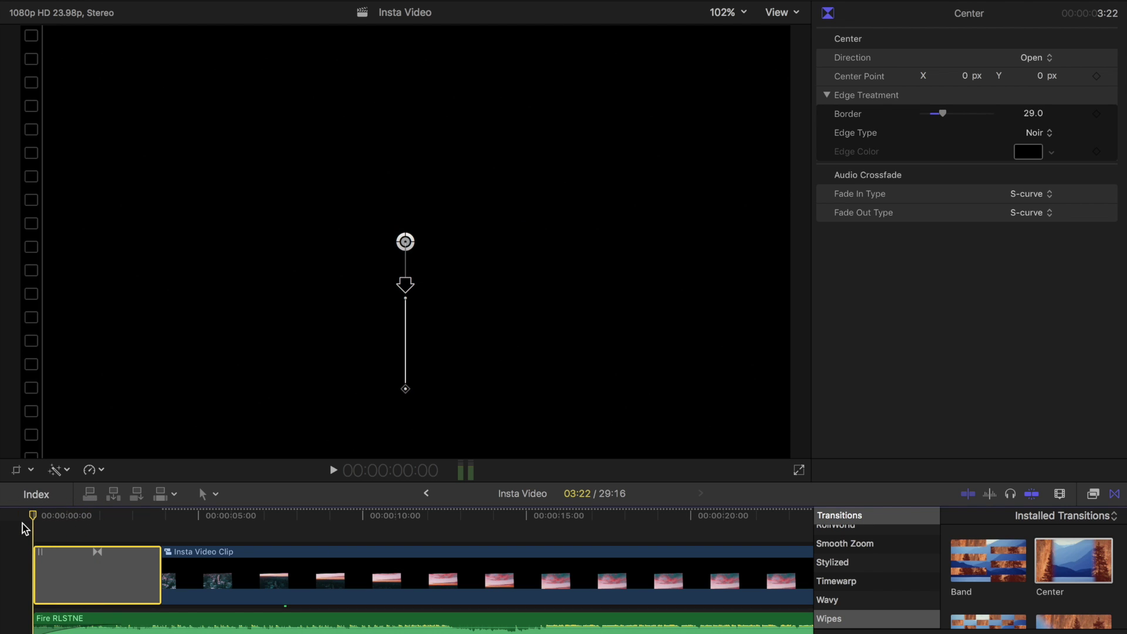
# - Play the opening wipe, then drag its right edge to extend it to 4:23
pyautogui.press('space')
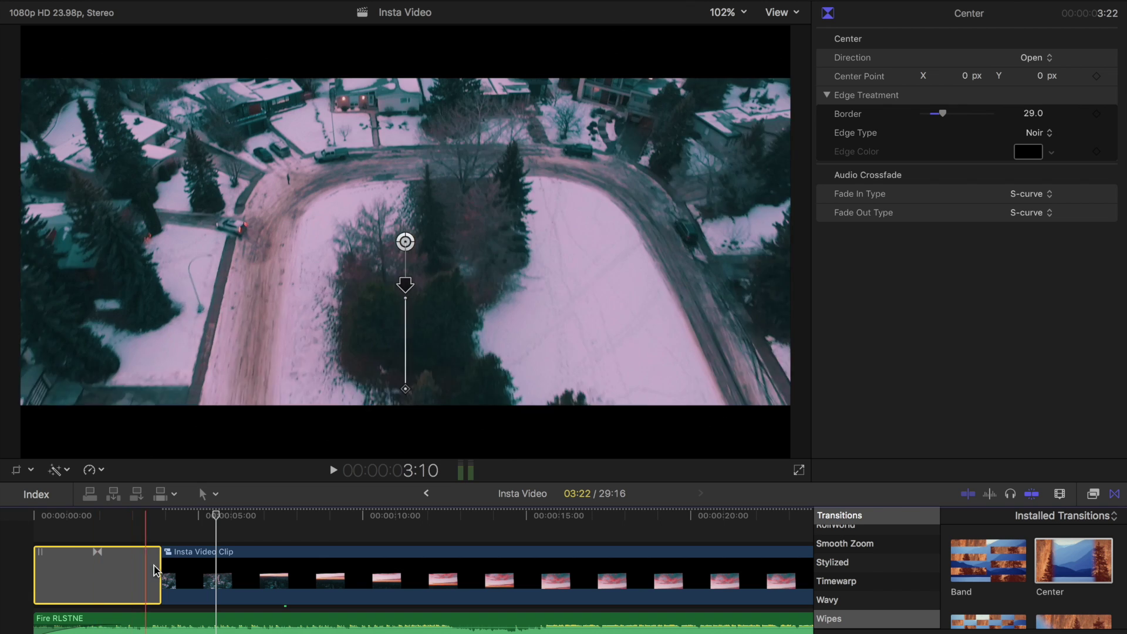
pyautogui.click(162, 575)
pyautogui.moveTo(162, 575); pyautogui.dragTo(191, 570)
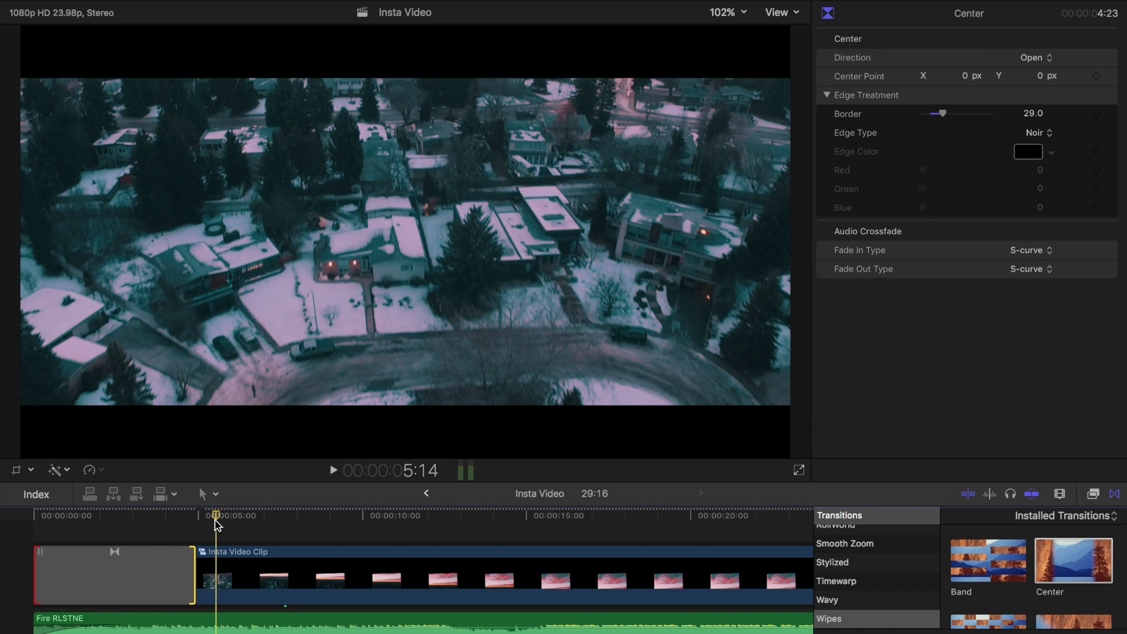
# - Replay the lengthened opening wipe from the start and zoom the timeline out
pyautogui.moveTo(216, 518); pyautogui.dragTo(29, 532)
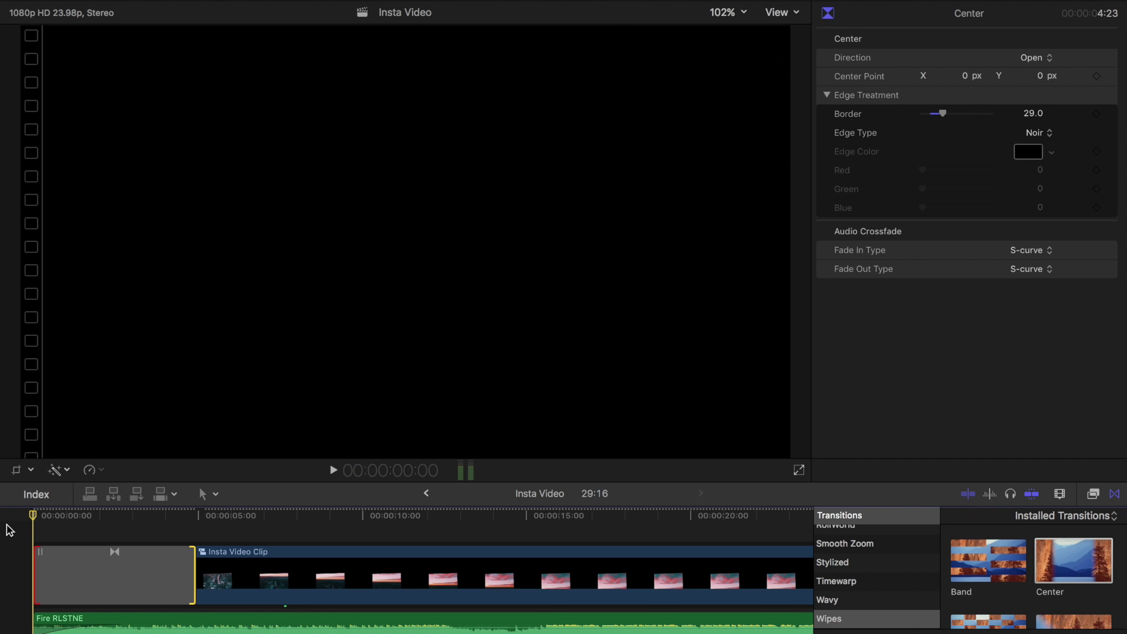
pyautogui.press('space')
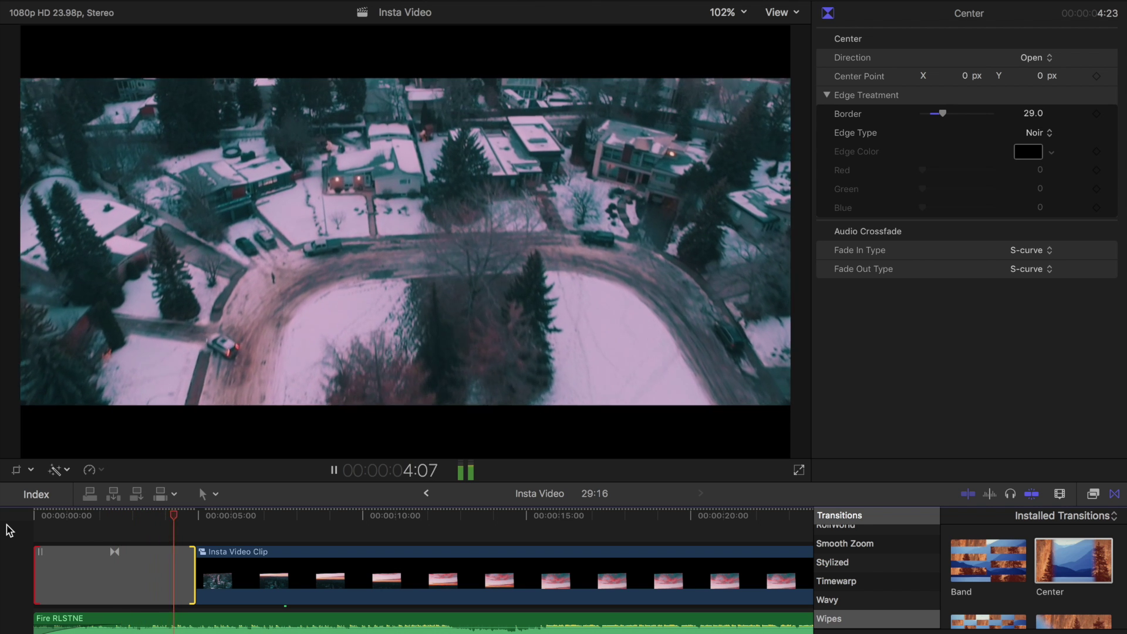
pyautogui.press('space')
pyautogui.click(92, 563)
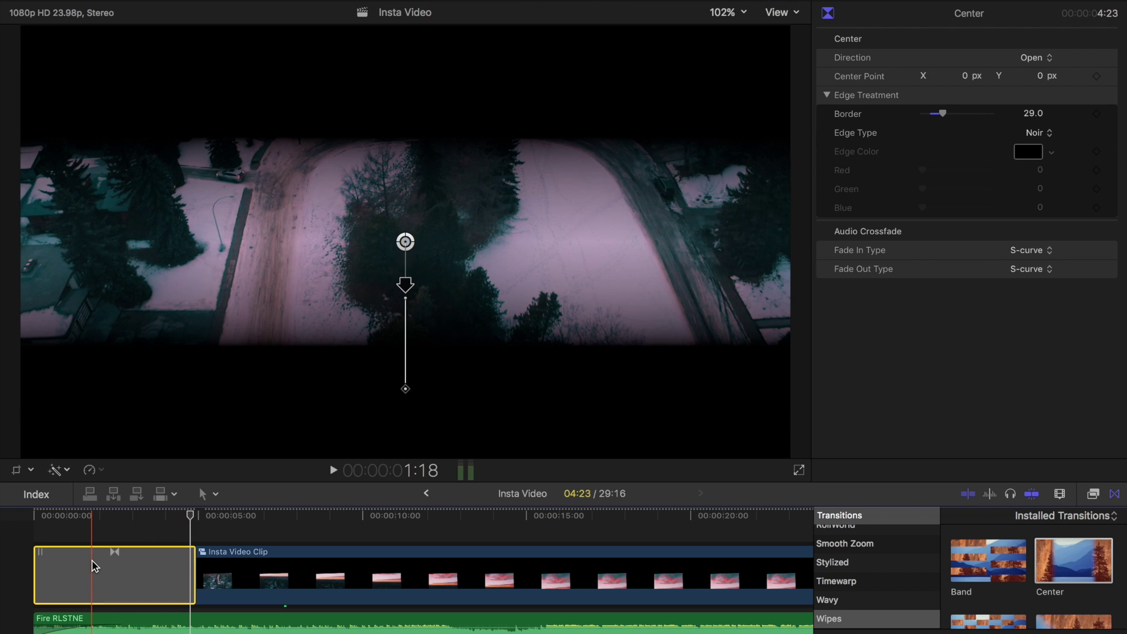
pyautogui.press('super+minus')
pyautogui.press('super+minus')
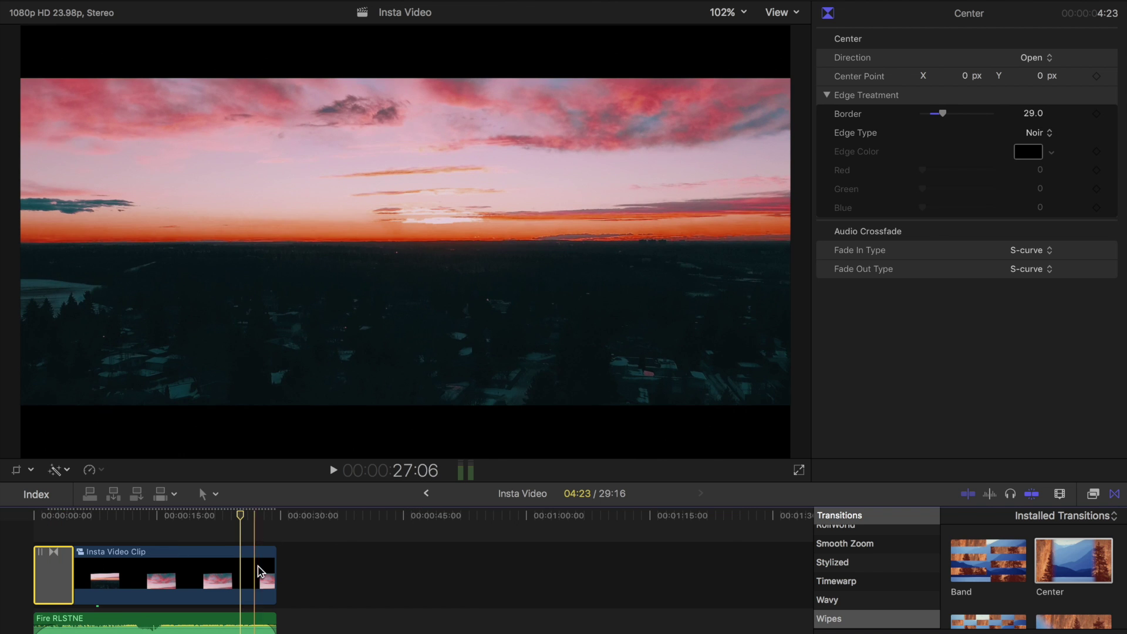
# - Add a Center transition at the drone clip's end with Cmd+T and play the ending
pyautogui.click(260, 571)
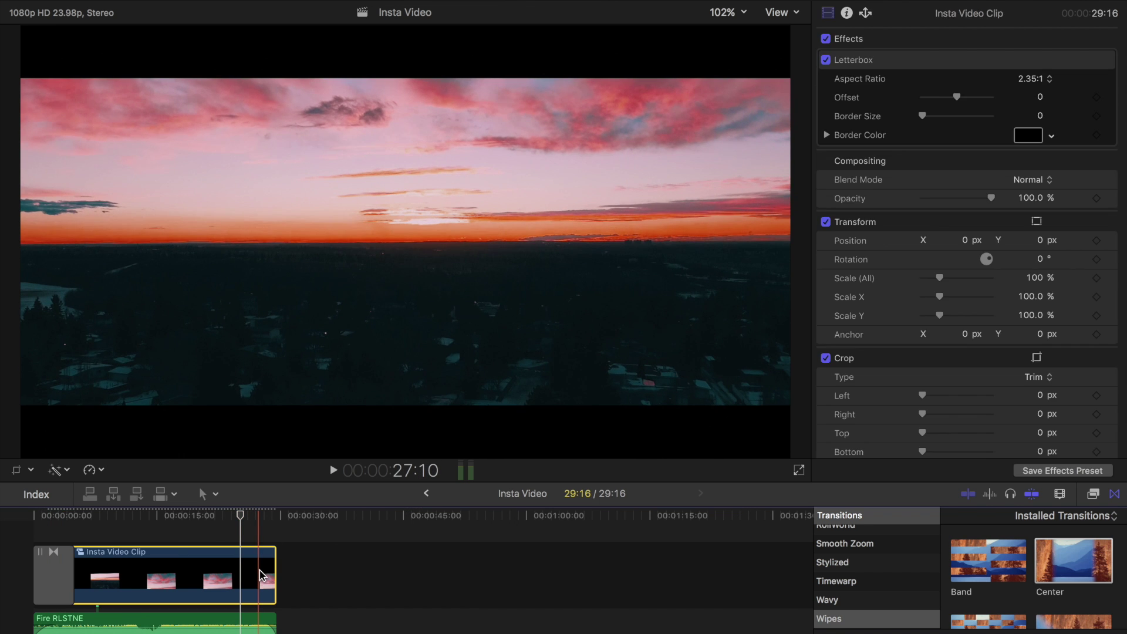
pyautogui.press('super+t')
pyautogui.moveTo(240, 516); pyautogui.dragTo(214, 518)
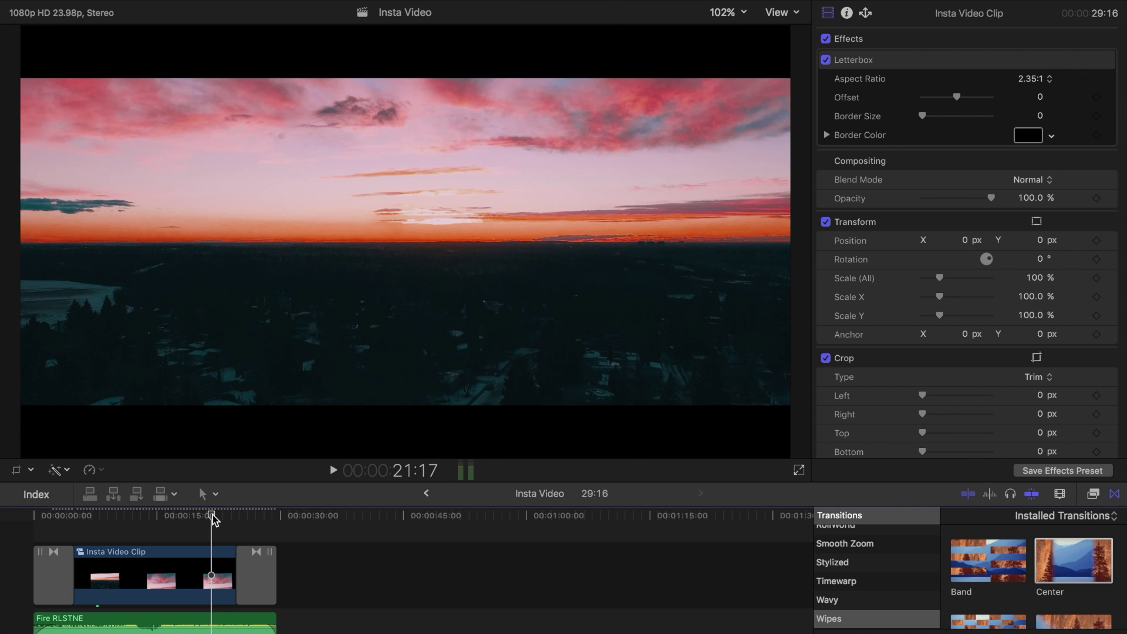
pyautogui.press('space')
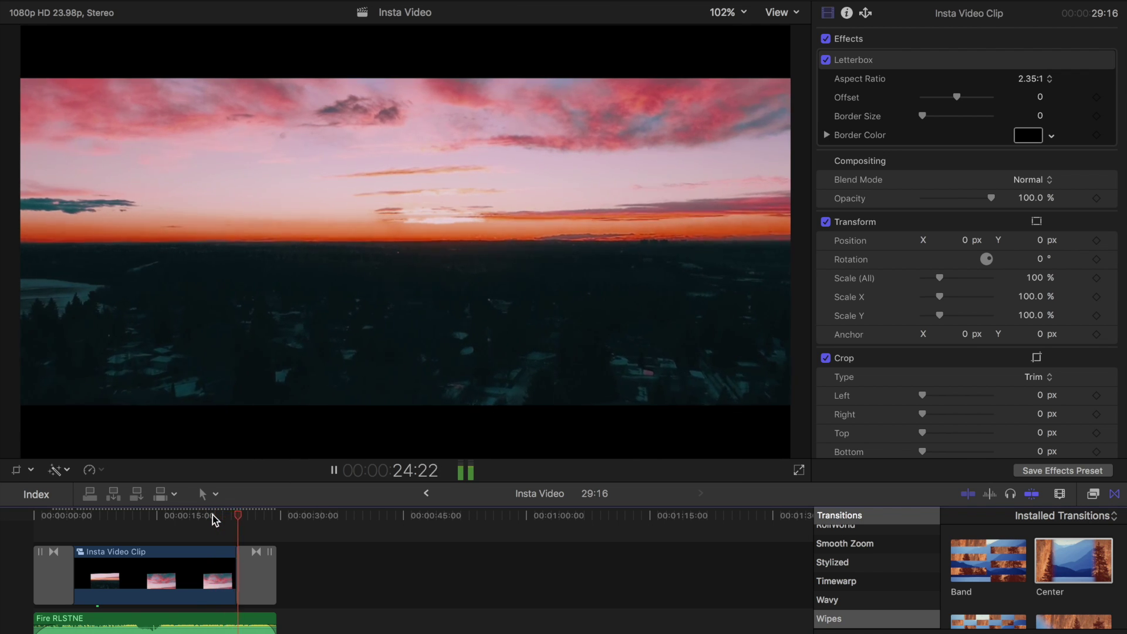
pyautogui.press('space')
# - Set the ending wipe's Direction to Close and play the closing transition
pyautogui.click(257, 572)
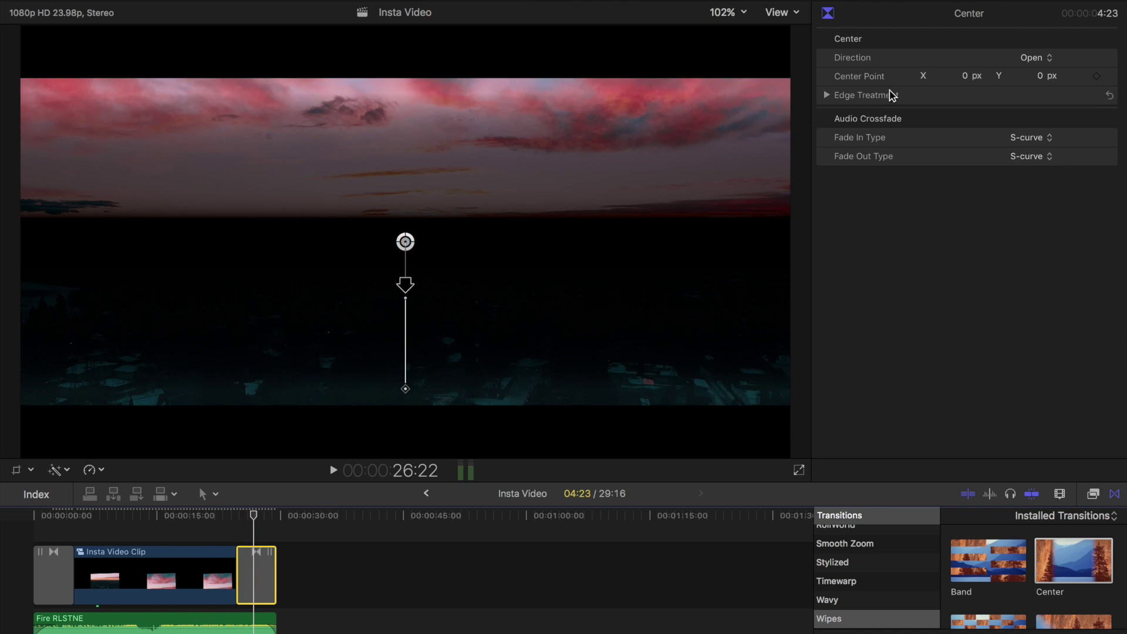
pyautogui.click(1040, 72)
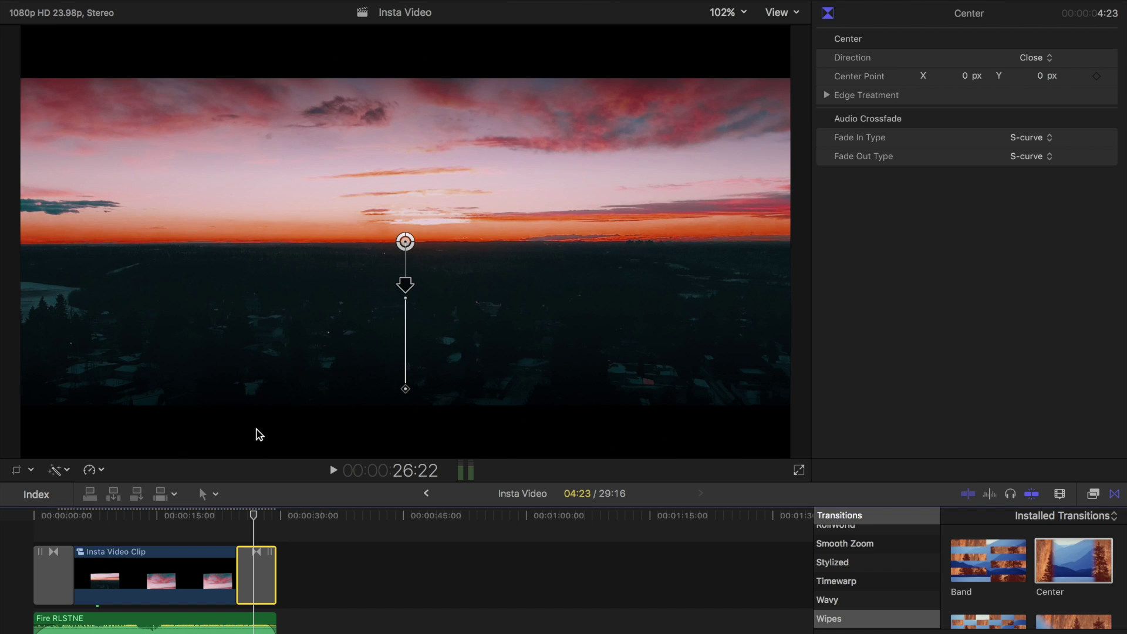
pyautogui.moveTo(253, 516); pyautogui.dragTo(224, 522)
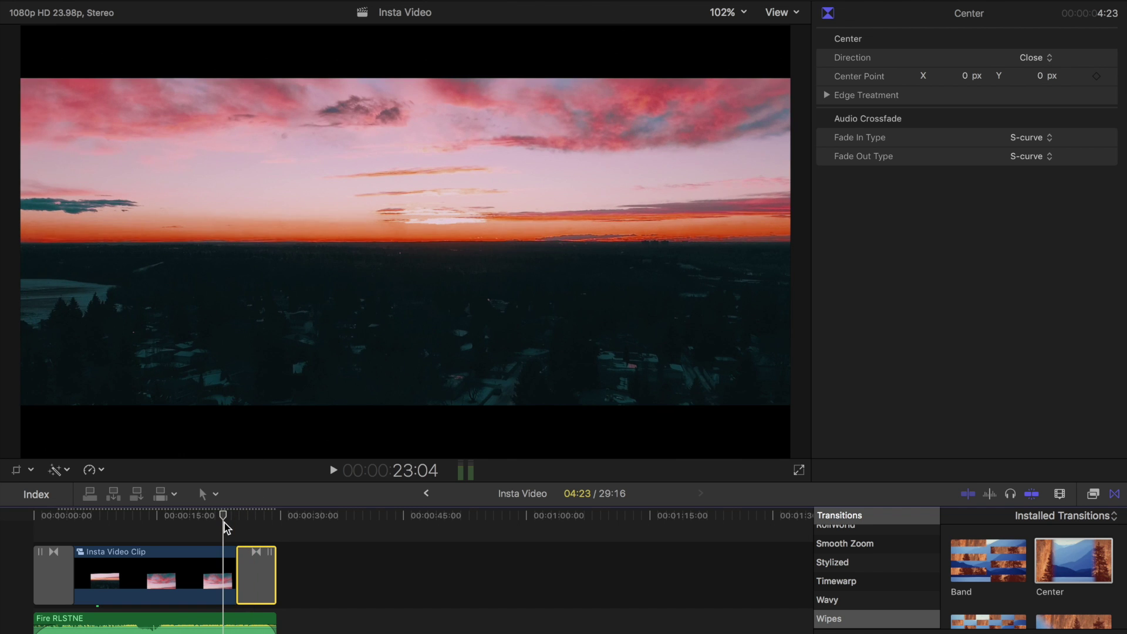
pyautogui.press('space')
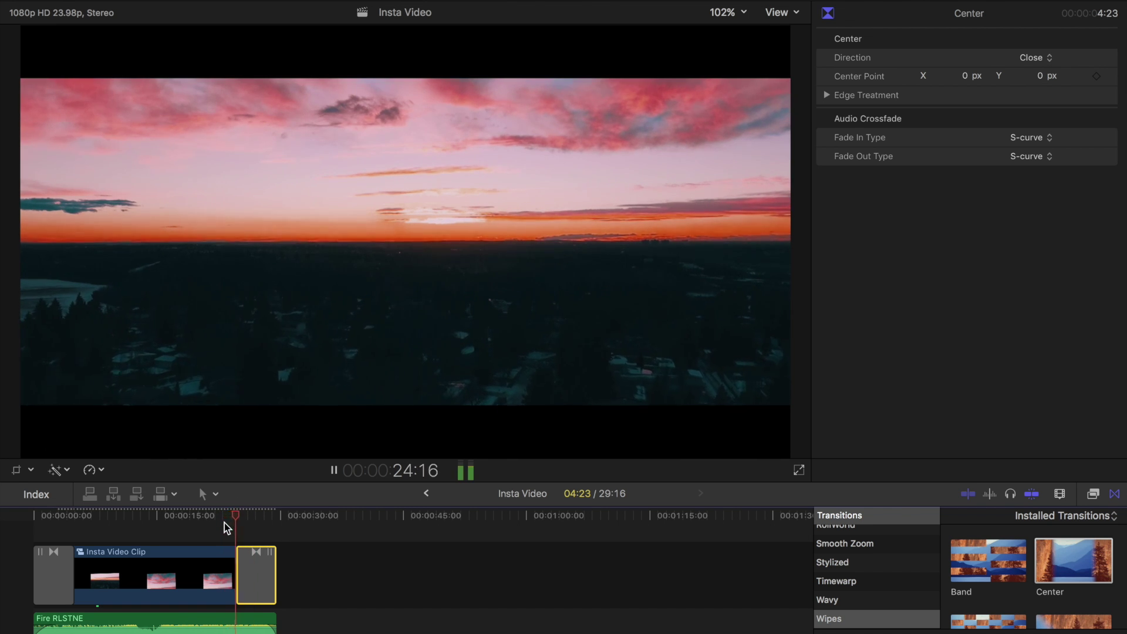